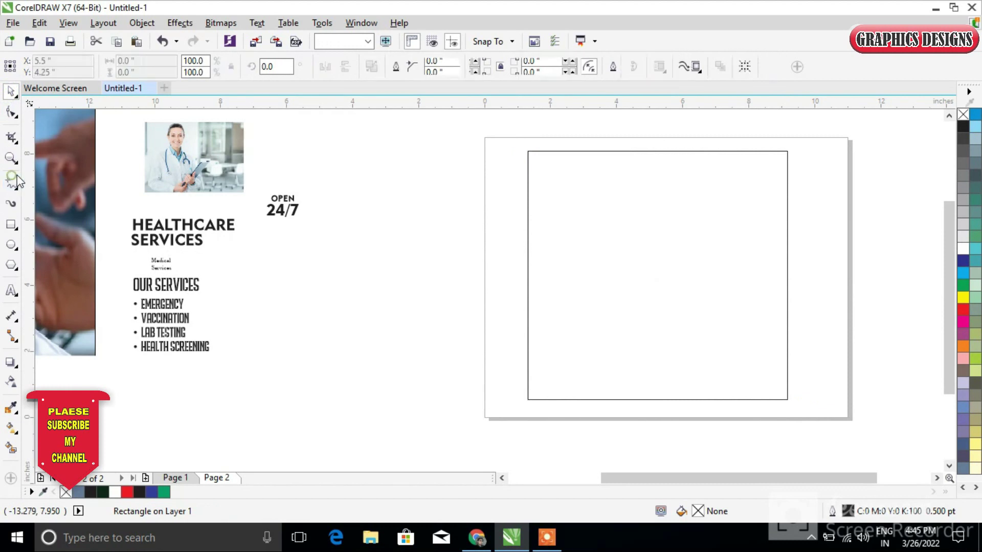
# Step: Start a 2-point line just above the square frame's top edge
pyautogui.click(642, 130)
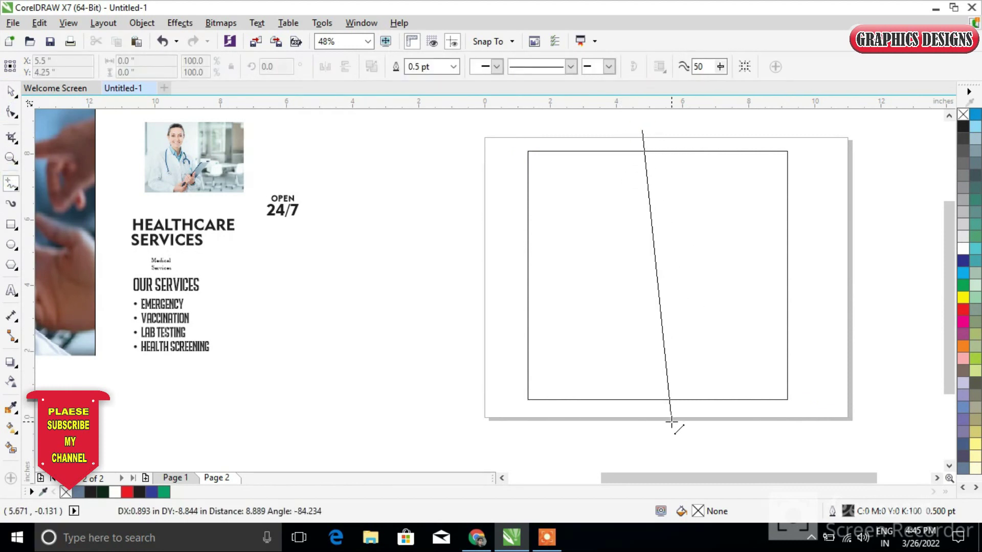
# Step: End the line below the square, convert it to a curve and bend it into an S-shape
pyautogui.click(672, 421)
pyautogui.press('F10')
pyautogui.click(653, 248)
pyautogui.click(202, 65)
pyautogui.moveTo(658, 224); pyautogui.dragTo(692, 225)
pyautogui.moveTo(669, 330); pyautogui.dragTo(588, 314)
# Step: Refine the S-curve's upper and lower bends and shift its top and bottom ends left
pyautogui.moveTo(692, 230); pyautogui.dragTo(697, 248)
pyautogui.moveTo(592, 318); pyautogui.dragTo(583, 313)
pyautogui.moveTo(674, 422); pyautogui.dragTo(652, 416)
pyautogui.moveTo(565, 306); pyautogui.dragTo(557, 306)
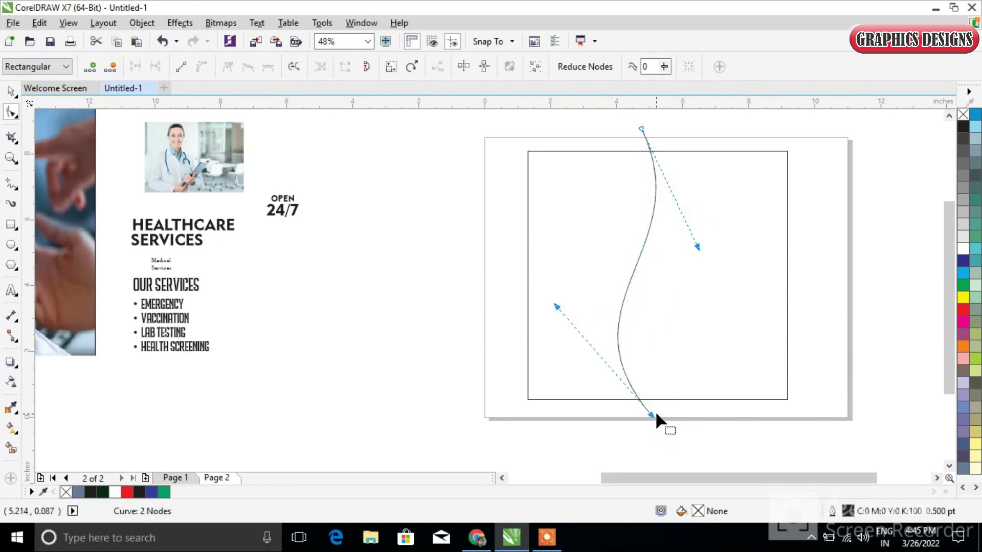
pyautogui.moveTo(645, 416); pyautogui.dragTo(638, 416)
pyautogui.click(704, 246)
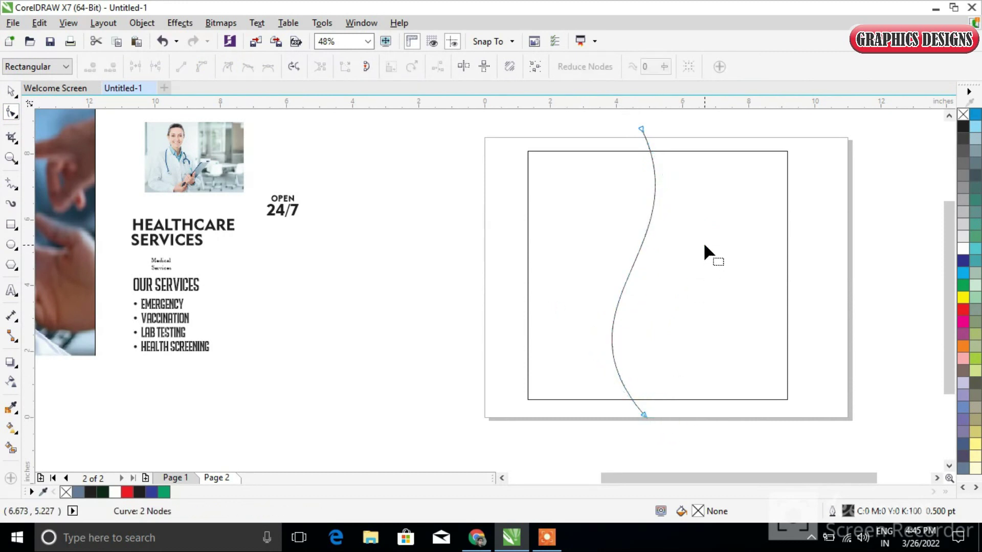
pyautogui.moveTo(641, 128); pyautogui.dragTo(702, 239)
pyautogui.moveTo(642, 131); pyautogui.dragTo(620, 132)
pyautogui.moveTo(690, 248); pyautogui.dragTo(714, 247)
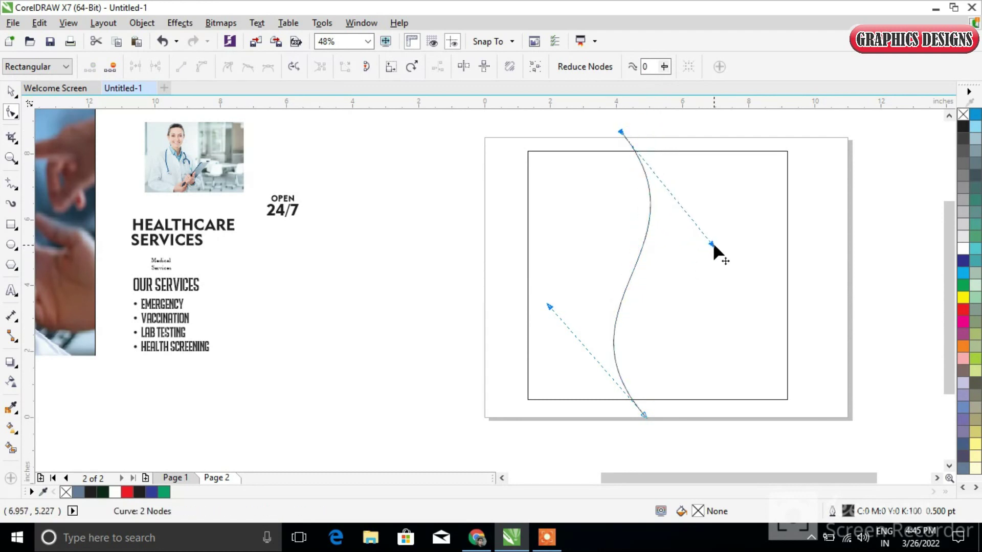
# Step: Rotate a copy of the curve about 8° around its top node
pyautogui.click(10, 91)
pyautogui.click(633, 277)
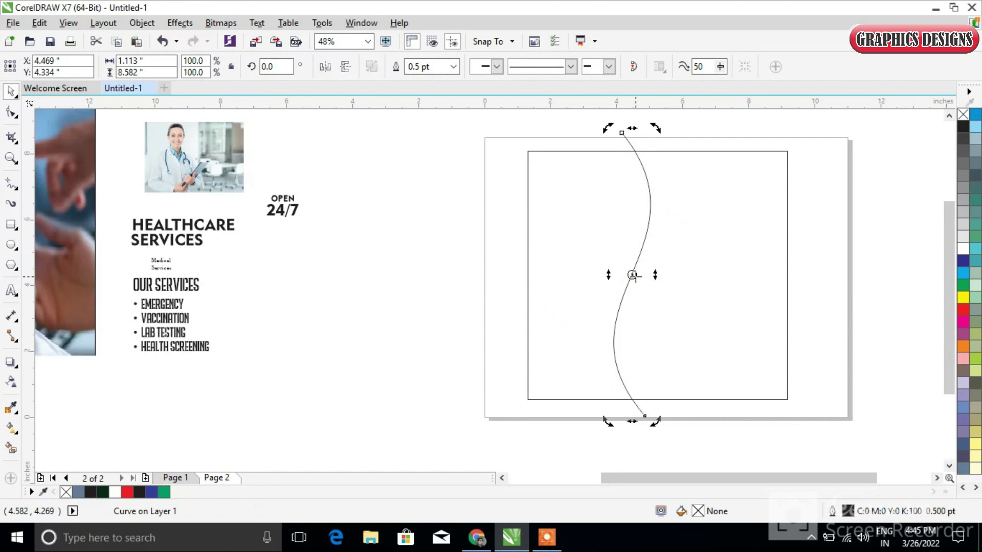
pyautogui.moveTo(631, 144); pyautogui.dragTo(622, 133)
pyautogui.moveTo(655, 421); pyautogui.dragTo(701, 423)
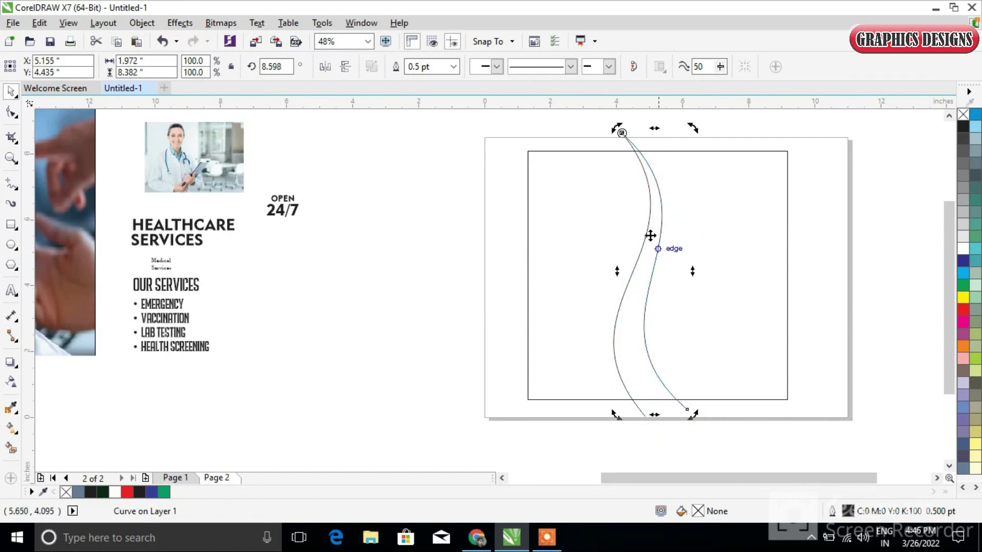
pyautogui.click(11, 113)
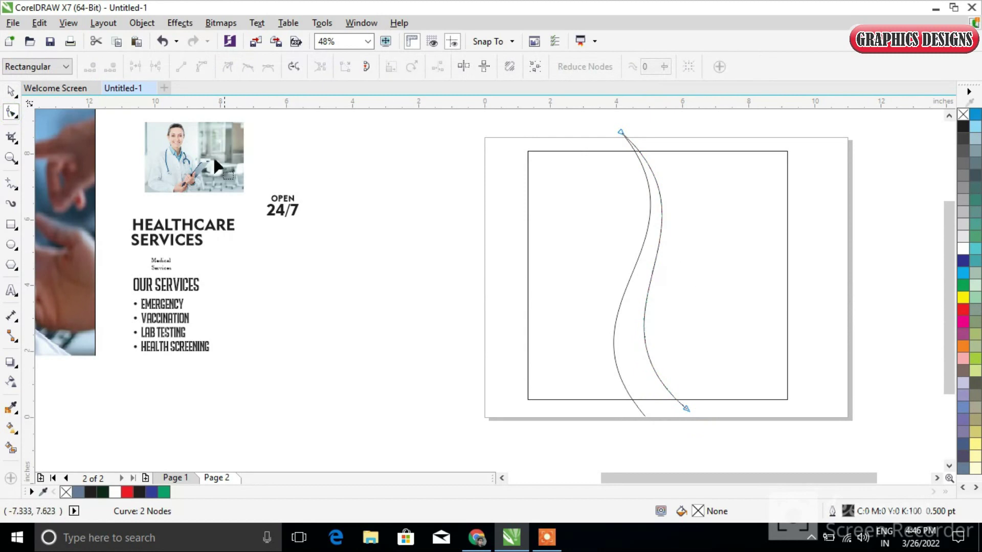
pyautogui.click(11, 449)
# Step: Smart Fill the thin band between the two curves, then delete both curves
pyautogui.click(713, 350)
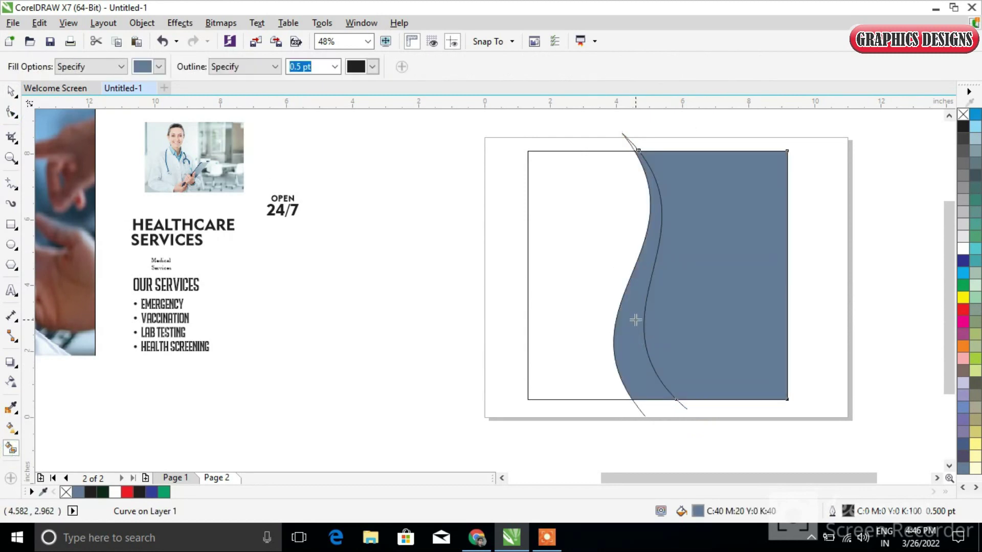
pyautogui.hotkey('ctrl', 'z')
pyautogui.click(13, 96)
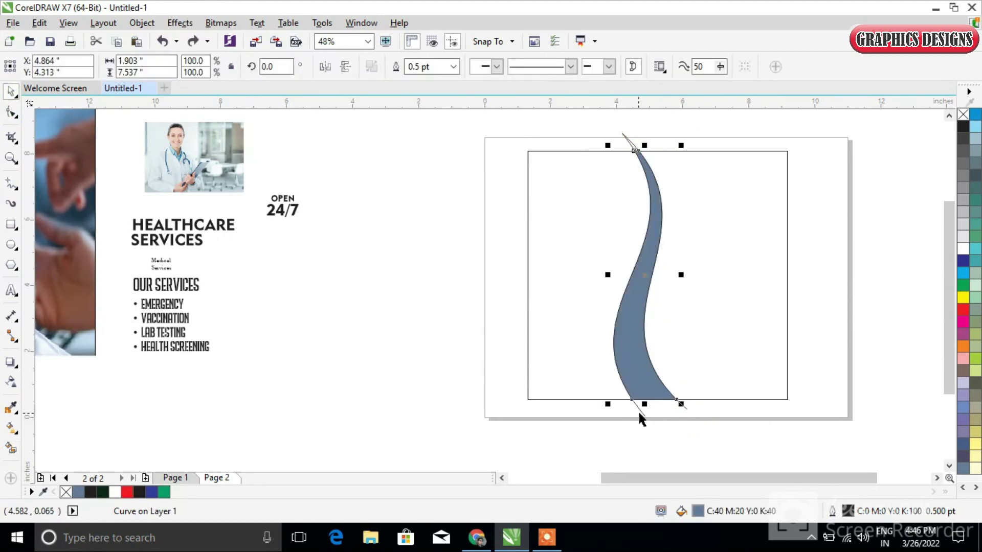
pyautogui.click(641, 411)
pyautogui.press('Delete')
pyautogui.click(686, 408)
pyautogui.press('Delete')
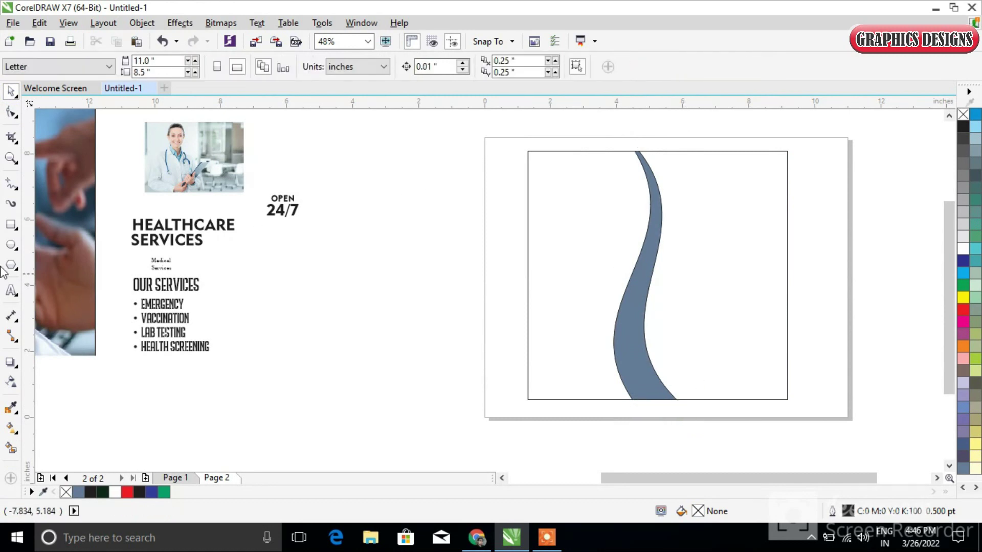
# Step: Tidy the wave band's top nodes into a clean tip
pyautogui.click(10, 113)
pyautogui.click(650, 170)
pyautogui.moveTo(615, 115); pyautogui.dragTo(660, 161)
pyautogui.press('F2')
pyautogui.moveTo(593, 125); pyautogui.dragTo(702, 217)
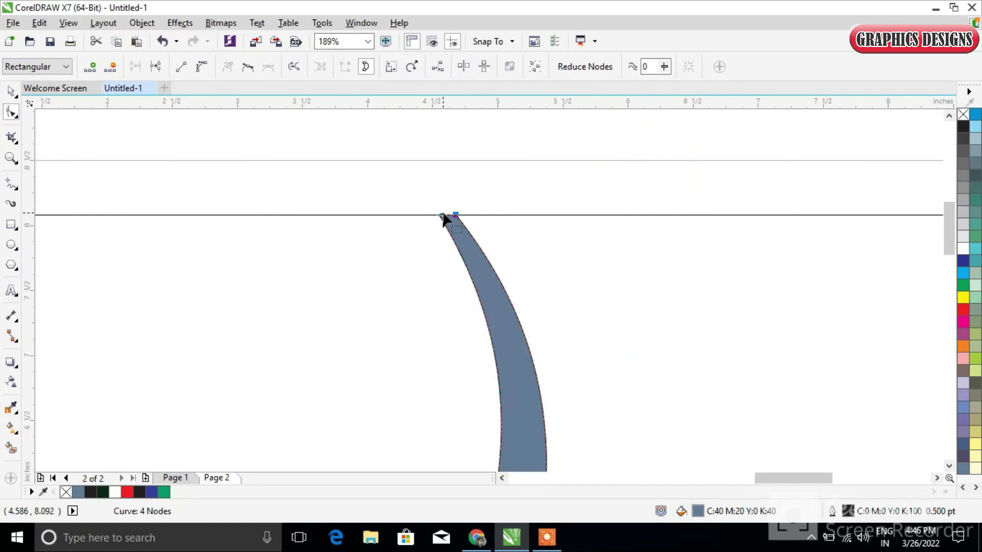
pyautogui.moveTo(445, 216); pyautogui.dragTo(456, 213)
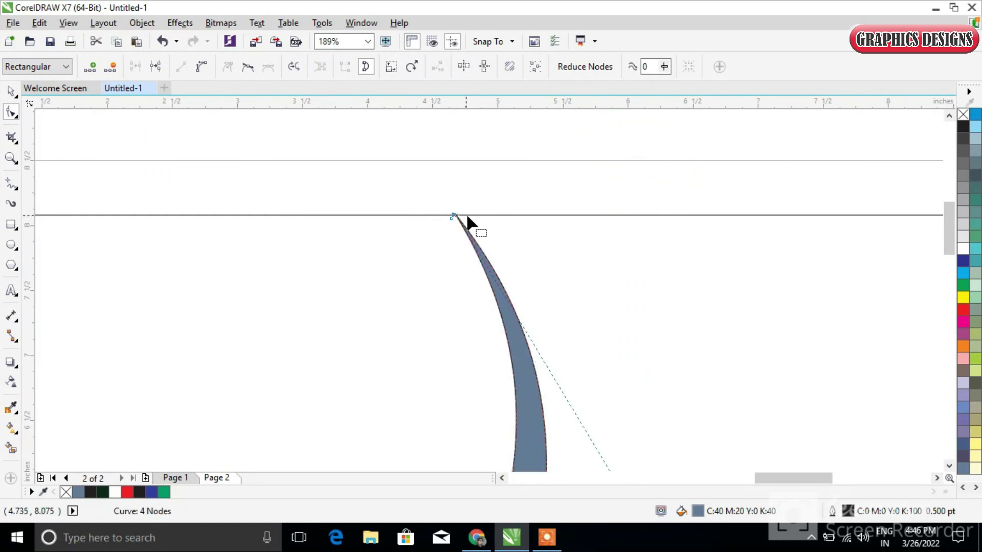
pyautogui.scroll(-3, 514, 268)
pyautogui.press('space')
pyautogui.scroll(1, 510, 364)
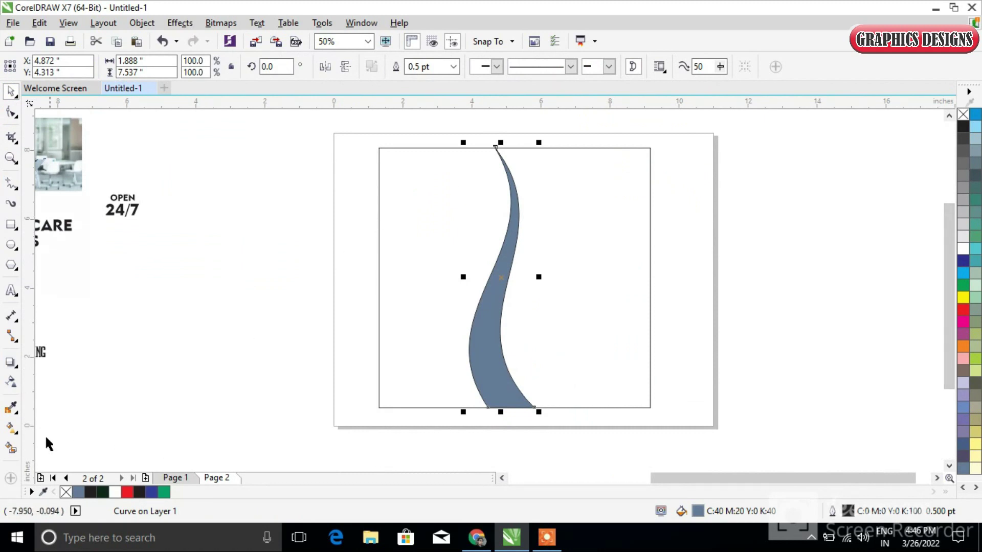
# Step: Smart Fill the area right of the band blue-grey and select it
pyautogui.click(11, 448)
pyautogui.click(576, 321)
pyautogui.press('space')
pyautogui.click(490, 418)
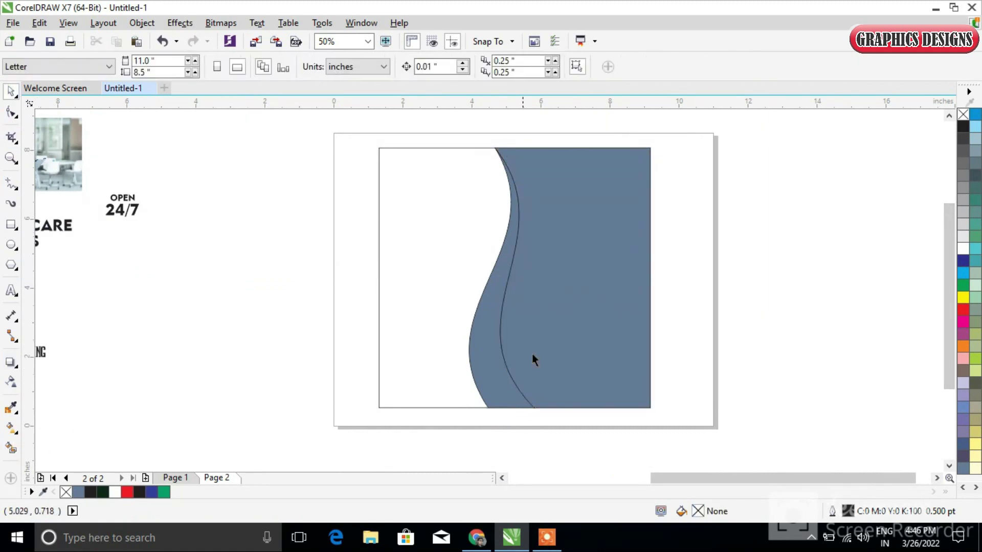
pyautogui.click(550, 389)
# Step: Give the right area a bottom-to-top fountain fill from navy to dark green
pyautogui.click(11, 428)
pyautogui.moveTo(565, 369); pyautogui.dragTo(574, 170)
pyautogui.click(164, 492)
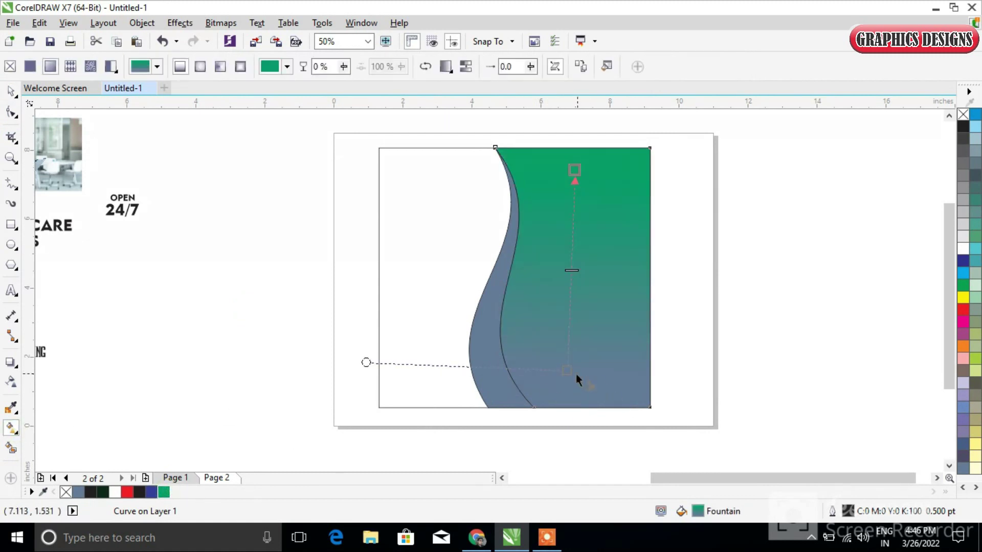
pyautogui.click(566, 369)
pyautogui.click(152, 493)
pyautogui.moveTo(567, 369); pyautogui.dragTo(588, 394)
pyautogui.click(624, 390)
pyautogui.moveTo(664, 302); pyautogui.dragTo(667, 328)
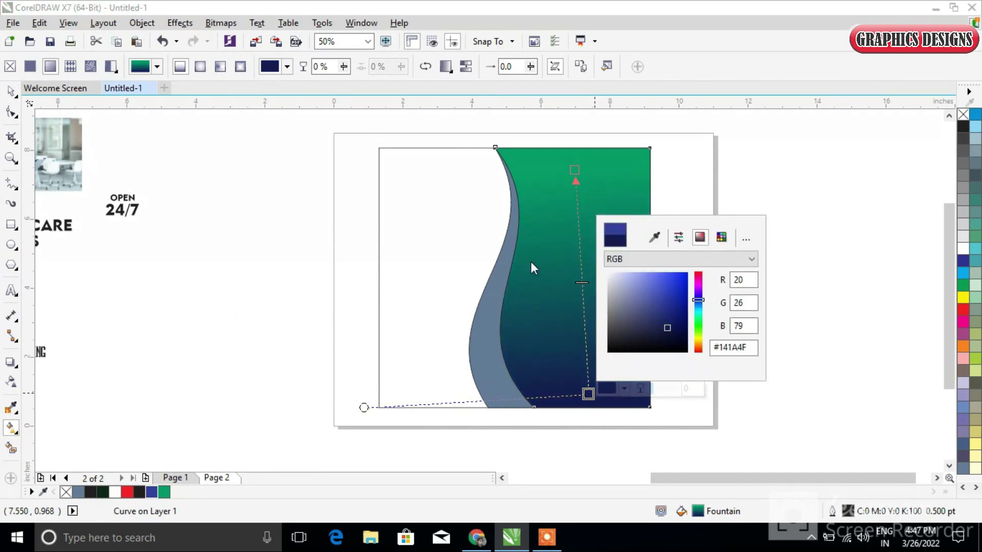
pyautogui.click(575, 170)
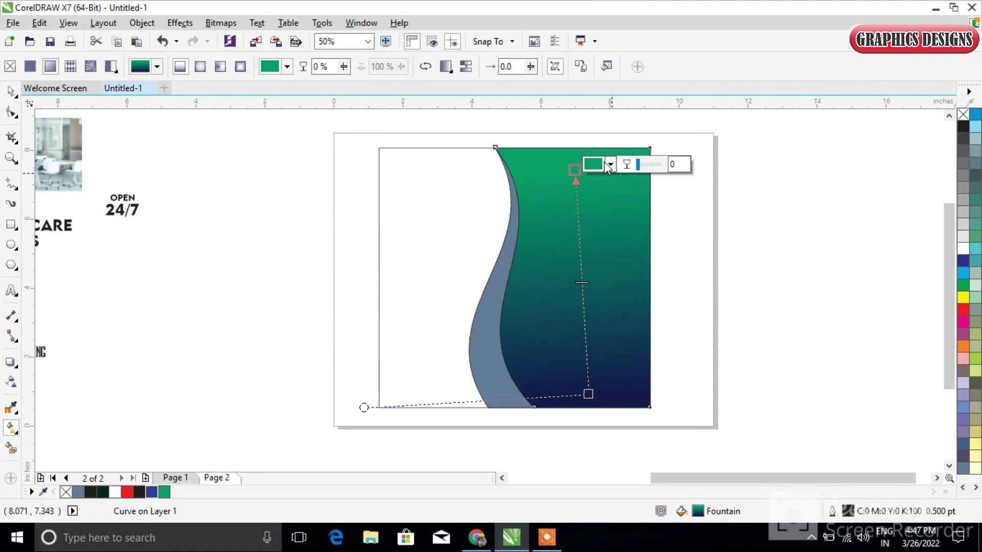
pyautogui.click(610, 165)
pyautogui.click(666, 270)
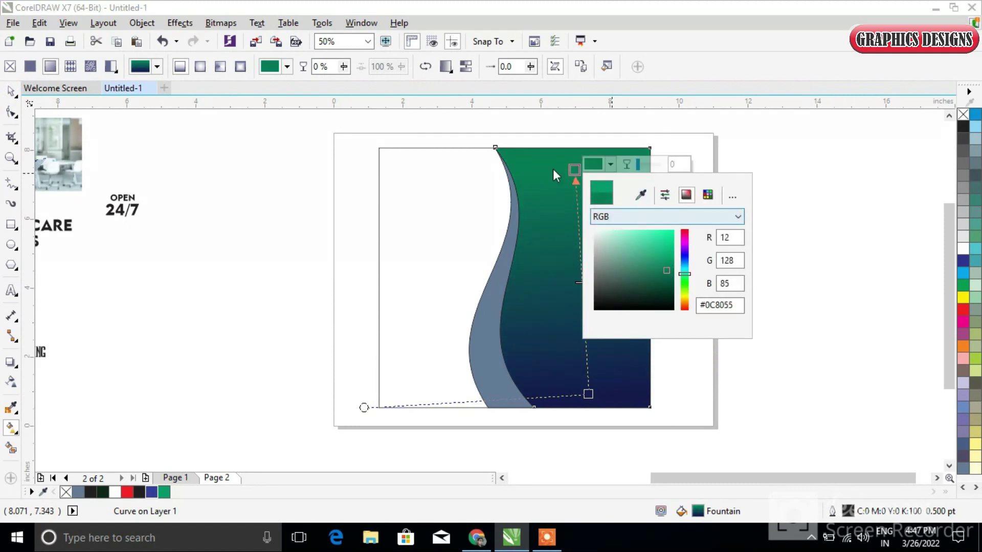
pyautogui.click(9, 91)
pyautogui.click(259, 219)
# Step: Colour the wave band dark green
pyautogui.click(10, 91)
pyautogui.click(242, 227)
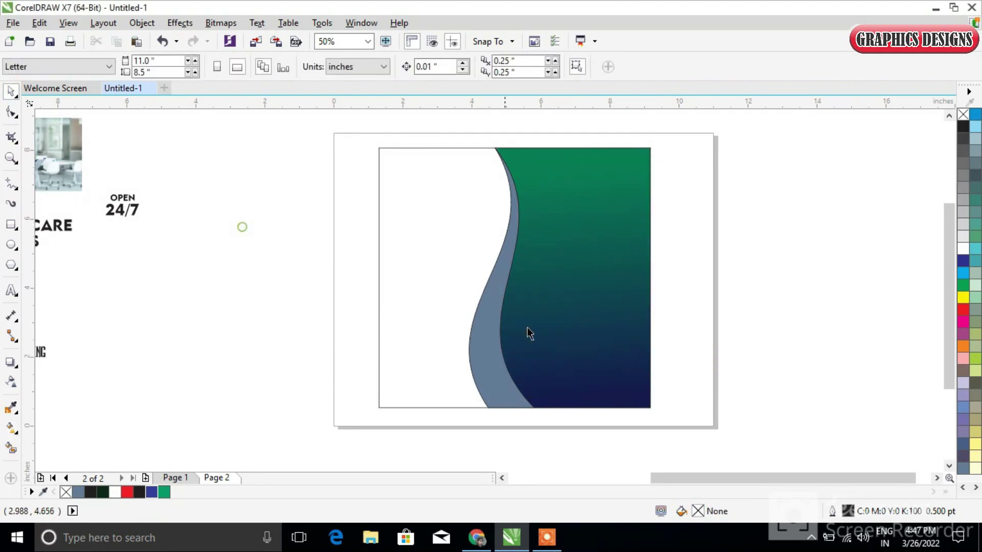
pyautogui.click(490, 360)
pyautogui.click(102, 492)
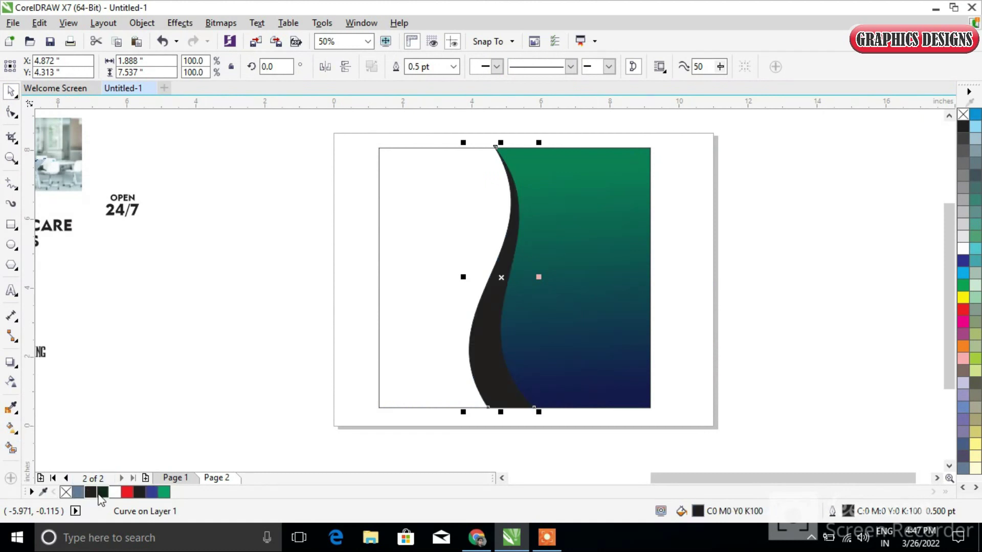
pyautogui.click(161, 352)
pyautogui.moveTo(445, 125); pyautogui.dragTo(550, 417)
# Step: Draw a 3.625-inch circle outline straddling the wave
pyautogui.click(794, 234)
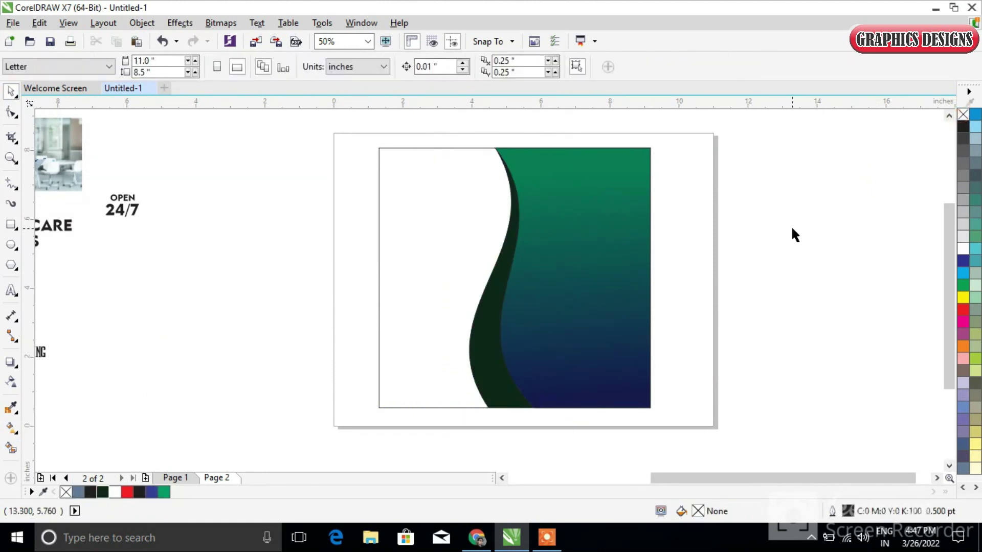
pyautogui.moveTo(706, 482); pyautogui.dragTo(690, 481)
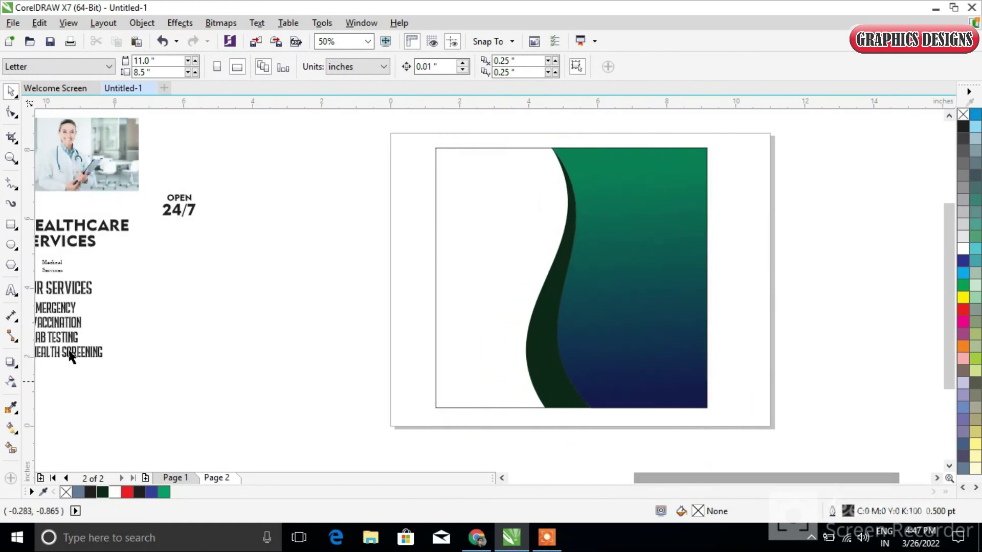
pyautogui.click(11, 247)
pyautogui.moveTo(494, 263); pyautogui.dragTo(629, 370)
# Step: Give the big circle an upward green-to-blue fountain fill
pyautogui.scroll(2, 609, 344)
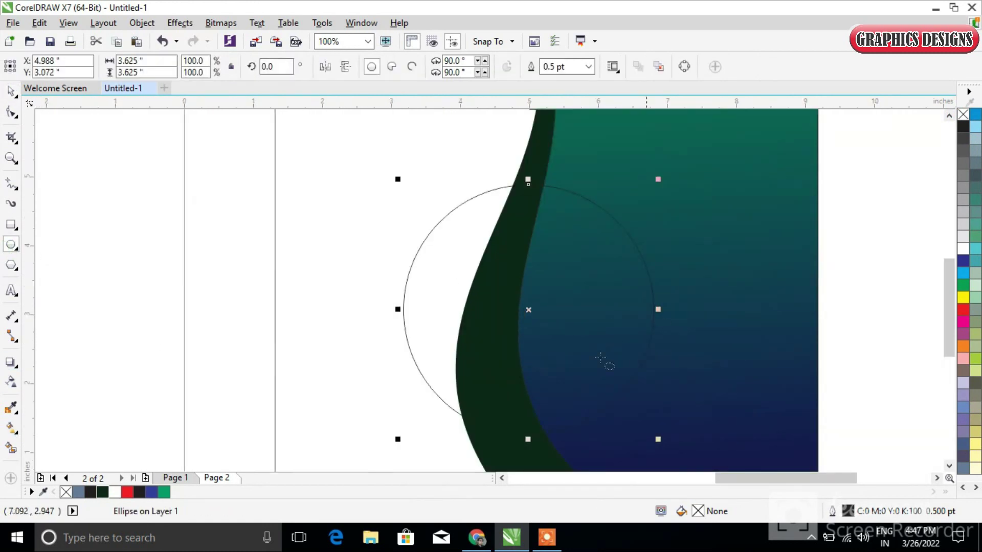
pyautogui.click(11, 428)
pyautogui.moveTo(510, 397); pyautogui.dragTo(523, 203)
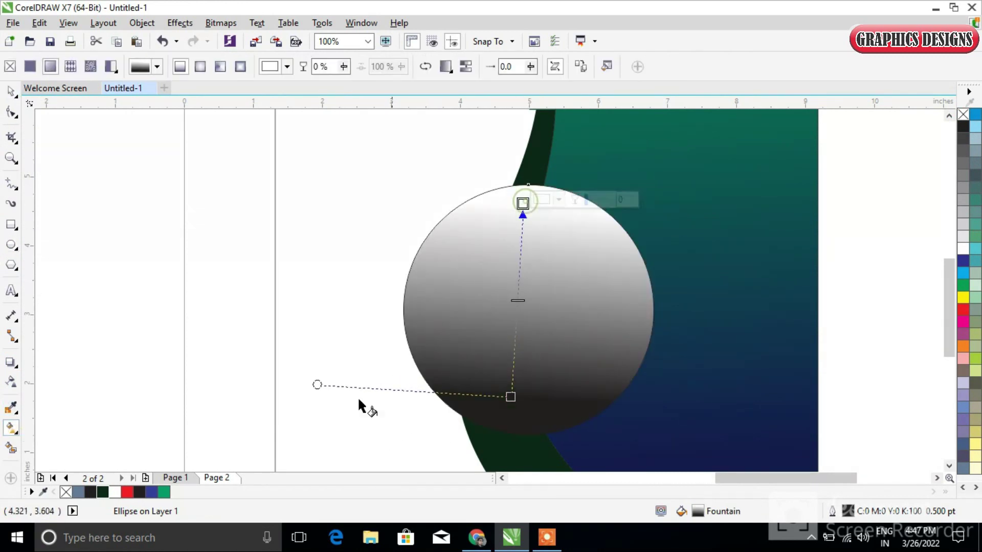
pyautogui.click(164, 493)
pyautogui.click(510, 397)
pyautogui.click(151, 492)
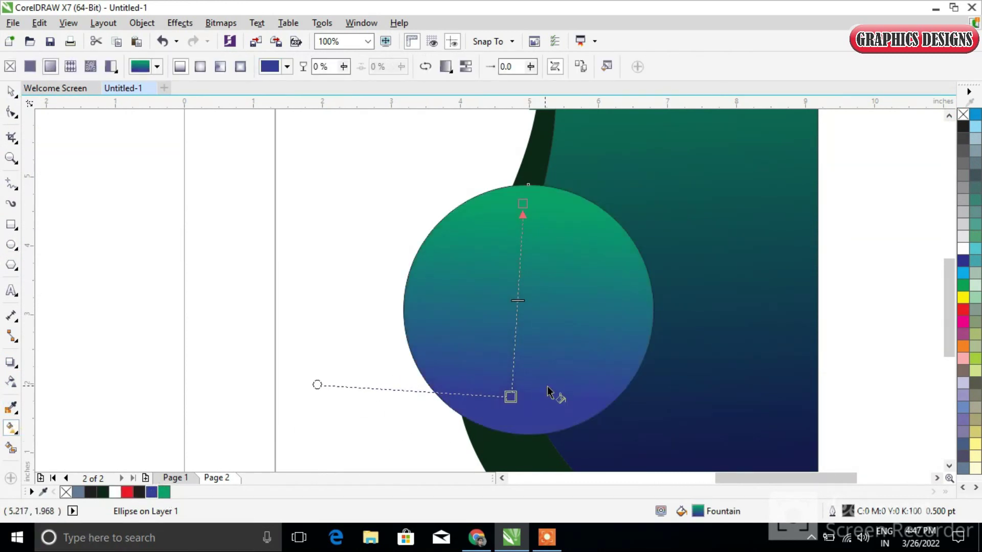
pyautogui.click(11, 91)
pyautogui.click(228, 300)
# Step: Place a smaller copy at the circle's upper right, filled dark green with no outline
pyautogui.click(557, 310)
pyautogui.scroll(-1, 479, 327)
pyautogui.moveTo(435, 385); pyautogui.dragTo(512, 308)
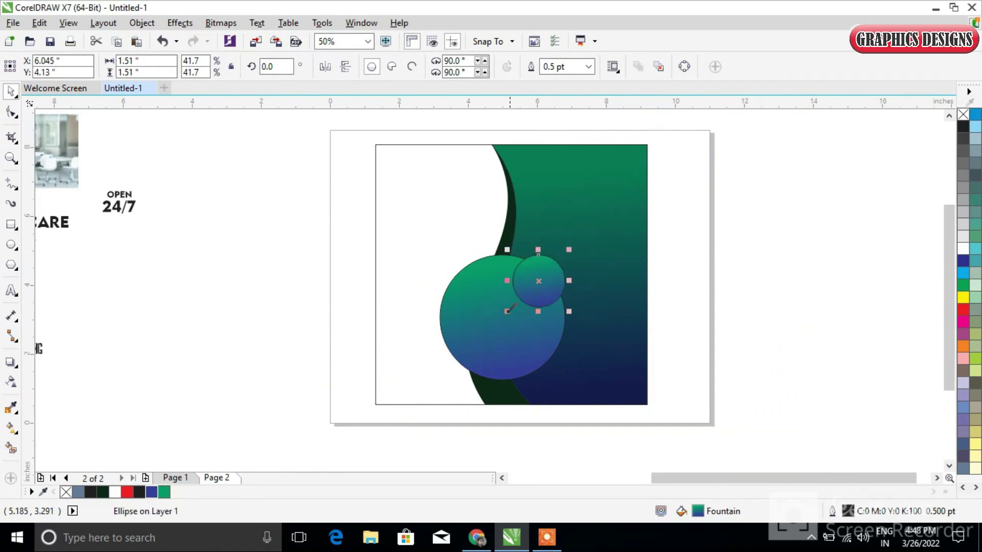
pyautogui.scroll(2, 557, 287)
pyautogui.click(106, 493)
pyautogui.rightClick(963, 115)
pyautogui.click(824, 272)
# Step: Duplicate the dark circle toward the lower right and enlarge the copy
pyautogui.click(539, 324)
pyautogui.scroll(-3, 950, 303)
pyautogui.moveTo(525, 216); pyautogui.dragTo(609, 368)
pyautogui.rightClick(609, 368)
pyautogui.moveTo(663, 306); pyautogui.dragTo(715, 270)
pyautogui.scroll(-2, 656, 332)
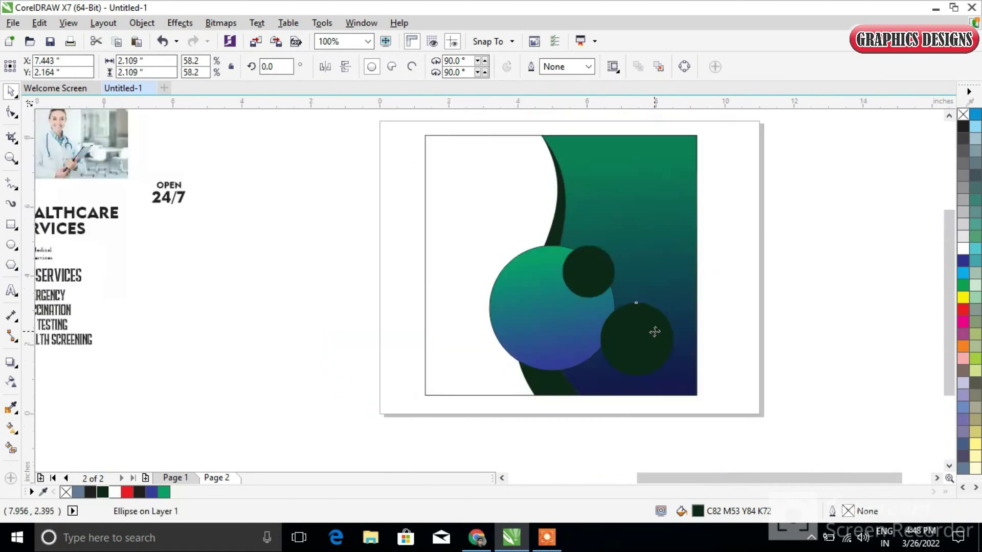
# Step: Remove the lower circle's fill and PowerClip the doctor photo inside it
pyautogui.click(963, 117)
pyautogui.click(857, 212)
pyautogui.moveTo(93, 130); pyautogui.dragTo(314, 316)
pyautogui.rightClick(313, 316)
pyautogui.click(374, 126)
pyautogui.click(620, 342)
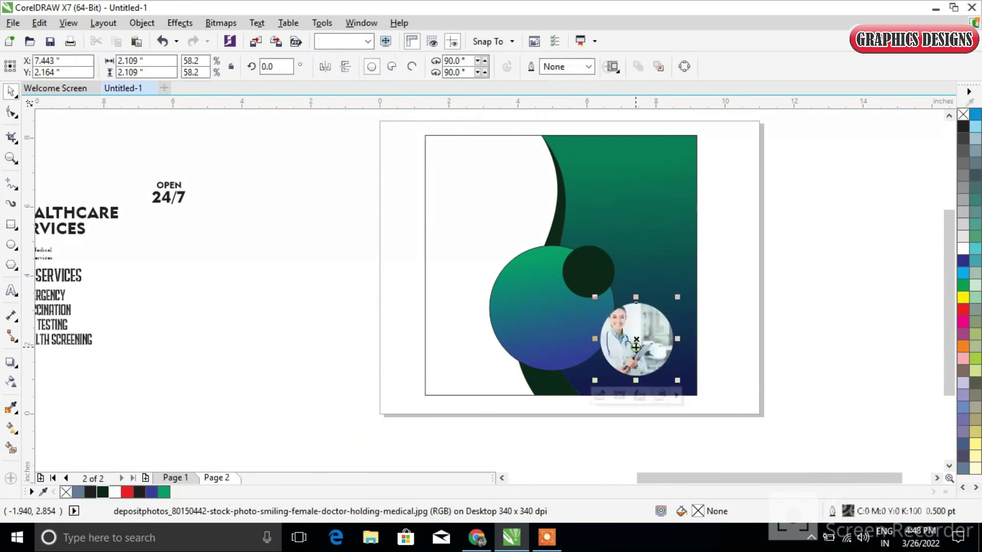
pyautogui.click(768, 333)
# Step: Nudge the small dark circle up-left and move the HEALTHCARE SERVICES headline onto the gradient circle
pyautogui.click(579, 296)
pyautogui.moveTo(579, 296); pyautogui.dragTo(572, 277)
pyautogui.click(745, 268)
pyautogui.moveTo(80, 232); pyautogui.dragTo(588, 313)
# Step: Make HEALTHCARE SERVICES white with a 4.0 pt red outline, slightly enlarged and nudged into place
pyautogui.scroll(1, 589, 302)
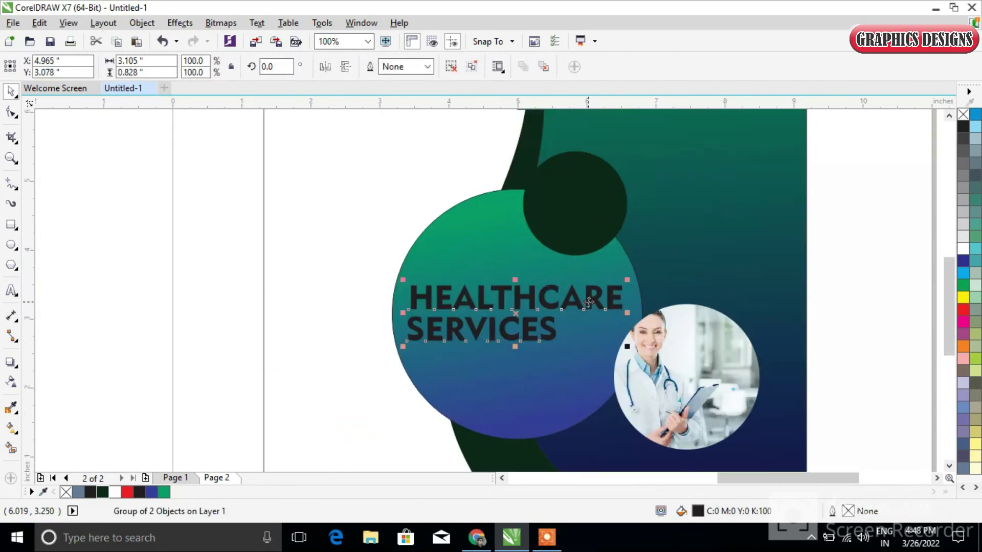
pyautogui.click(964, 249)
pyautogui.press('F12')
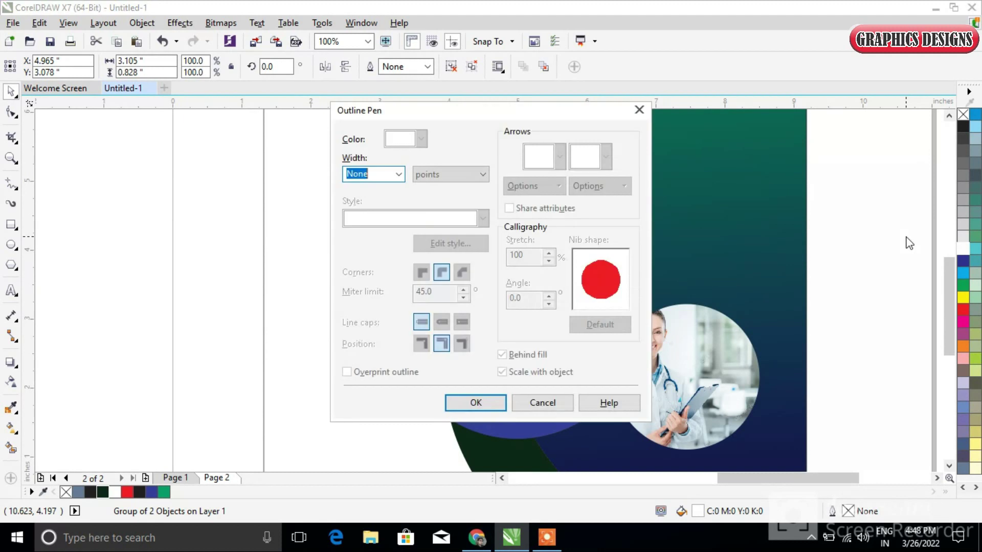
pyautogui.click(399, 174)
pyautogui.click(361, 278)
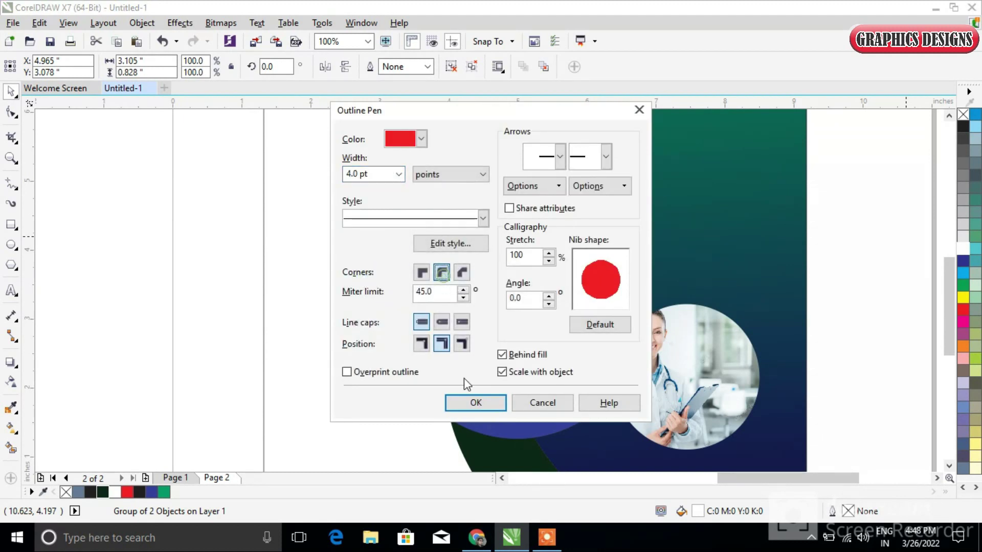
pyautogui.click(484, 408)
pyautogui.moveTo(400, 348); pyautogui.dragTo(405, 356)
pyautogui.press('Right')
pyautogui.press('Down')
pyautogui.press('Down')
pyautogui.press('Down')
pyautogui.click(538, 343)
# Step: Move OPEN 24/7 onto the small dark circle and make it white with a 2.0 pt red outline
pyautogui.scroll(-2, 537, 342)
pyautogui.moveTo(140, 209); pyautogui.dragTo(562, 266)
pyautogui.scroll(2, 561, 266)
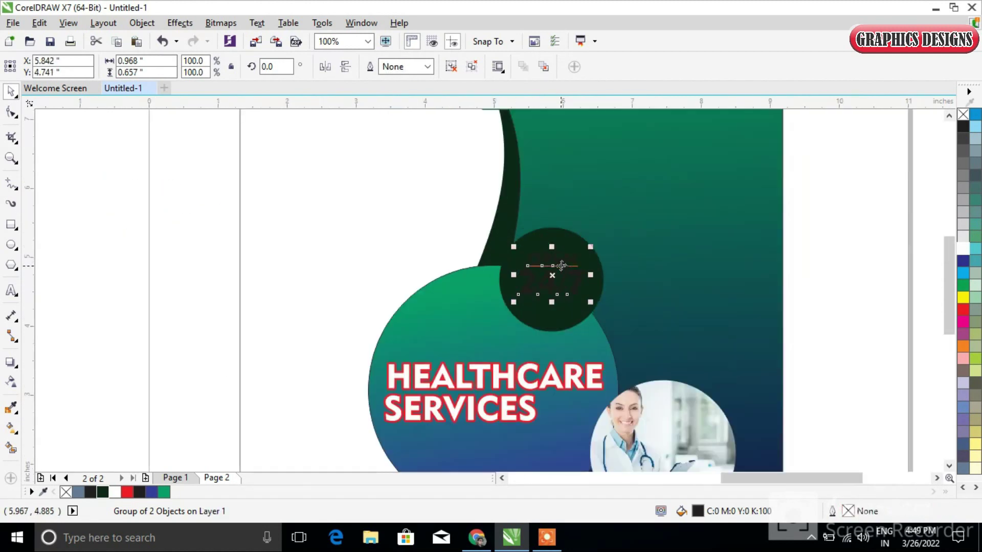
pyautogui.click(962, 250)
pyautogui.press('F12')
pyautogui.click(400, 175)
pyautogui.click(378, 255)
pyautogui.click(443, 276)
pyautogui.click(476, 403)
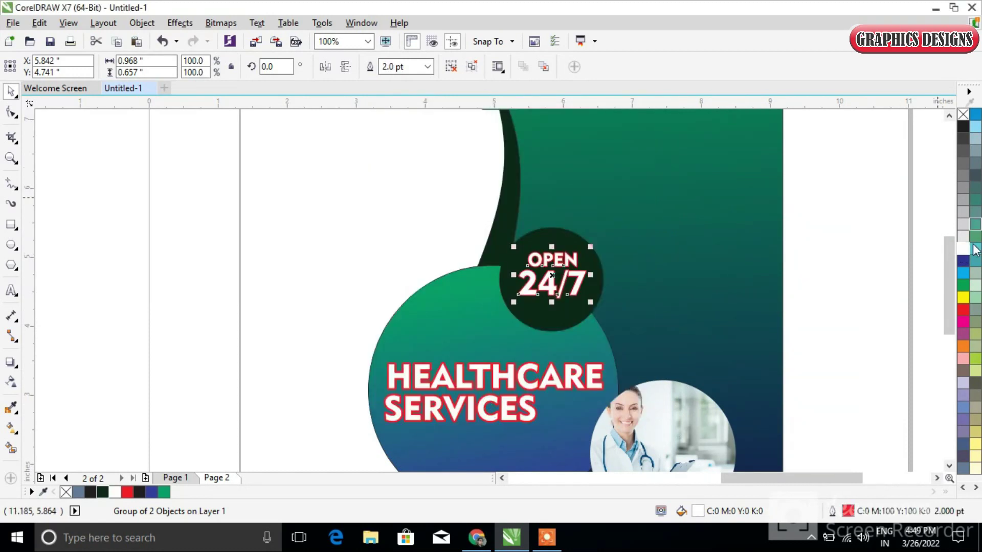
pyautogui.click(867, 317)
pyautogui.moveTo(946, 262)
pyautogui.mouseDown()
pyautogui.moveTo(950, 294)
pyautogui.moveTo(950, 259)
pyautogui.mouseUp()
pyautogui.scroll(-1, 480, 235)
pyautogui.moveTo(668, 478); pyautogui.dragTo(619, 479)
# Step: Move the OUR SERVICES heading and list onto the green area at top right
pyautogui.click(620, 478)
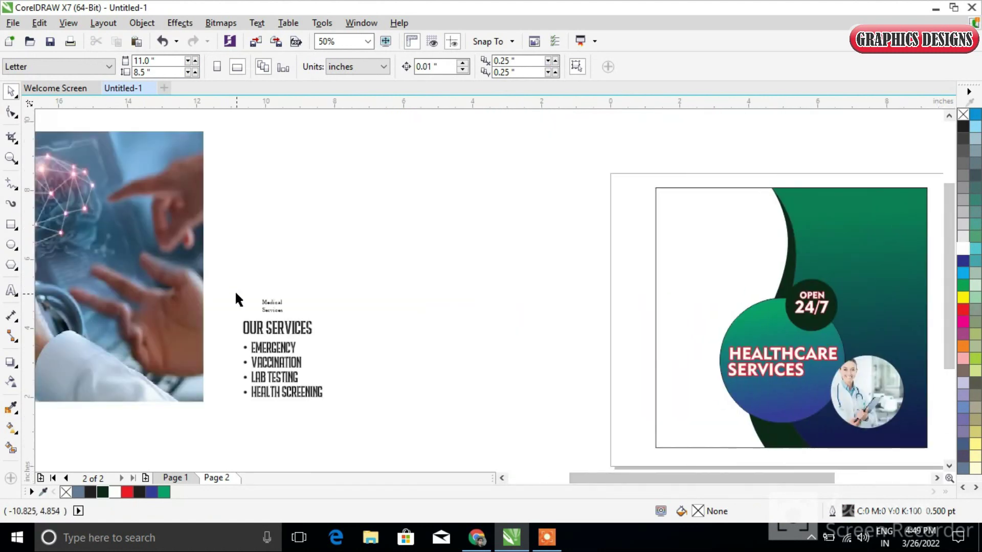
pyautogui.moveTo(225, 318); pyautogui.dragTo(331, 407)
pyautogui.moveTo(290, 329); pyautogui.dragTo(881, 215)
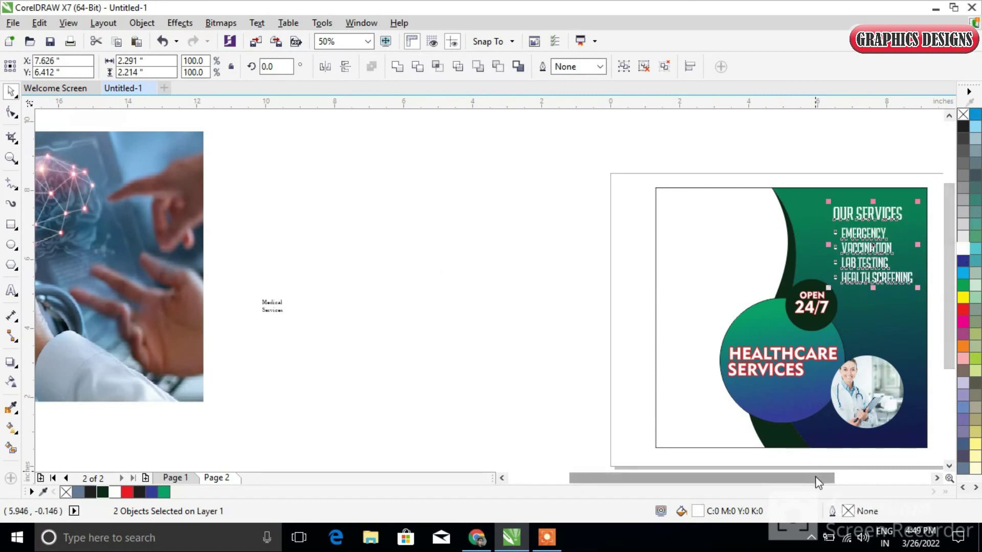
pyautogui.moveTo(815, 475); pyautogui.dragTo(840, 477)
# Step: PowerClip the glowing-brain photo into the background rectangle and adjust its placement inside
pyautogui.click(475, 333)
pyautogui.click(97, 243)
pyautogui.moveTo(97, 243); pyautogui.dragTo(519, 272)
pyautogui.rightClick(492, 222)
pyautogui.click(555, 125)
pyautogui.click(608, 237)
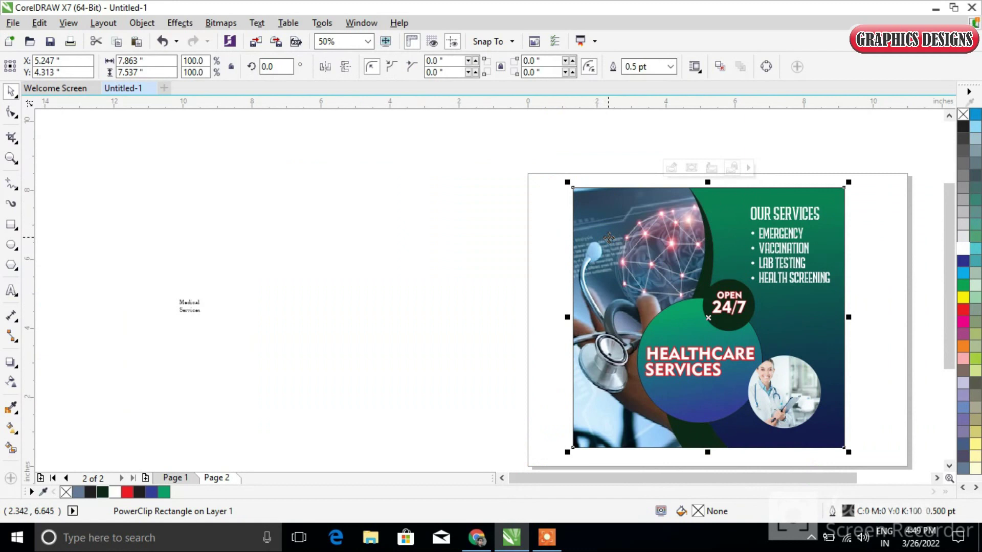
pyautogui.rightClick(616, 267)
pyautogui.click(660, 81)
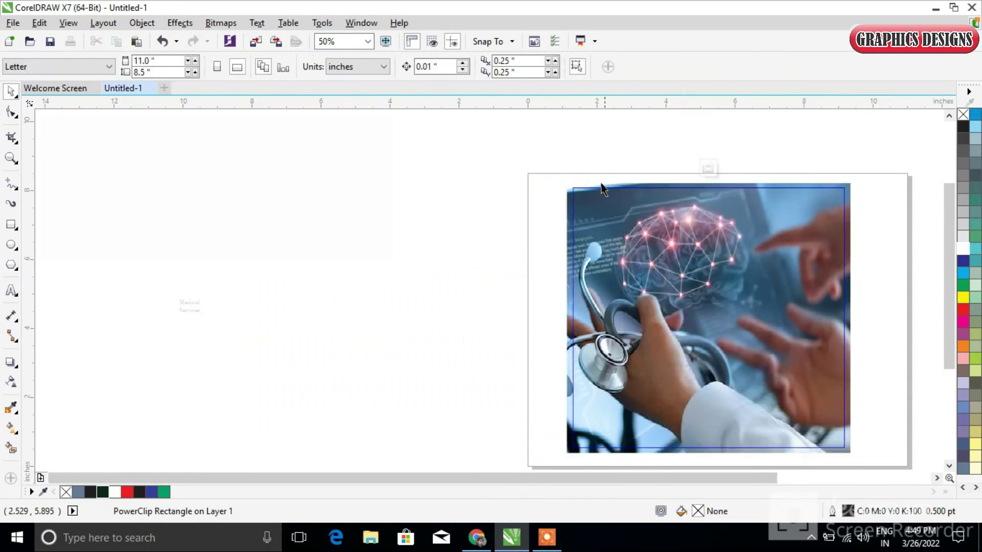
pyautogui.click(709, 168)
pyautogui.scroll(-1, 869, 297)
pyautogui.scroll(2, 819, 312)
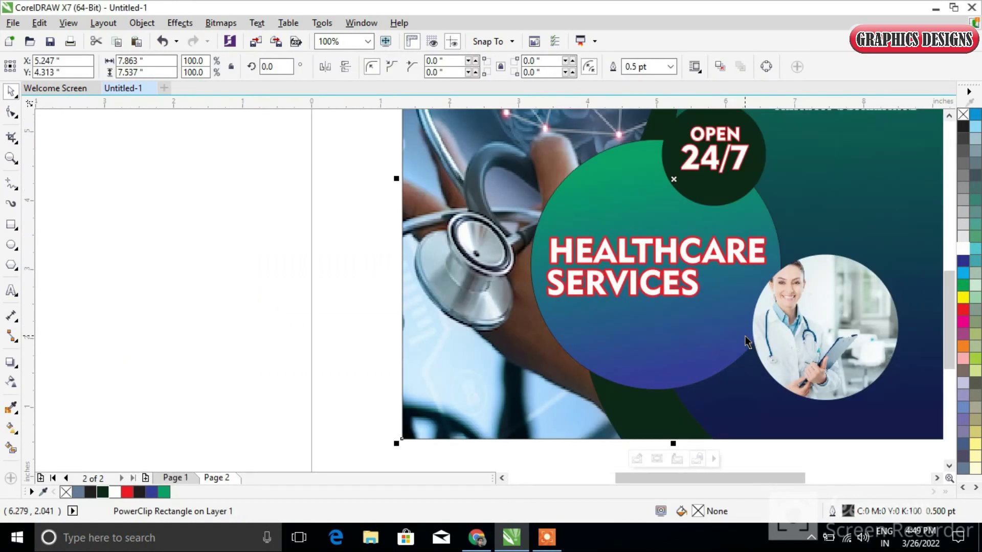
# Step: Give the doctor photo circle a 4.0 pt white outline
pyautogui.click(822, 306)
pyautogui.press('F12')
pyautogui.click(398, 175)
pyautogui.click(369, 261)
pyautogui.click(476, 403)
pyautogui.rightClick(963, 249)
# Step: Remove the outline from the large gradient circle
pyautogui.click(641, 354)
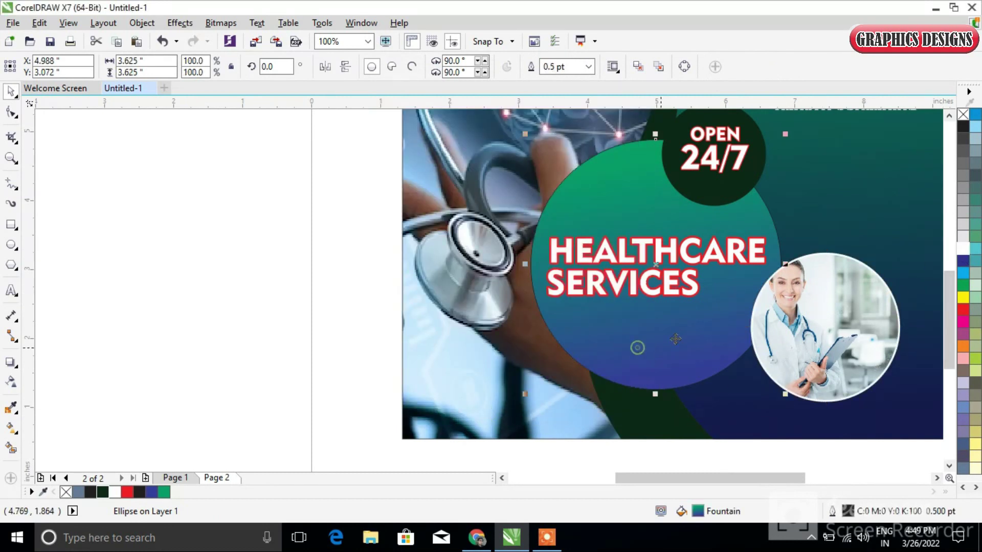
pyautogui.rightClick(963, 114)
pyautogui.click(11, 362)
# Step: Add a drop shadow below the gradient circle and raise its opacity to 71
pyautogui.moveTo(655, 138); pyautogui.dragTo(655, 388)
pyautogui.click(403, 66)
pyautogui.click(420, 85)
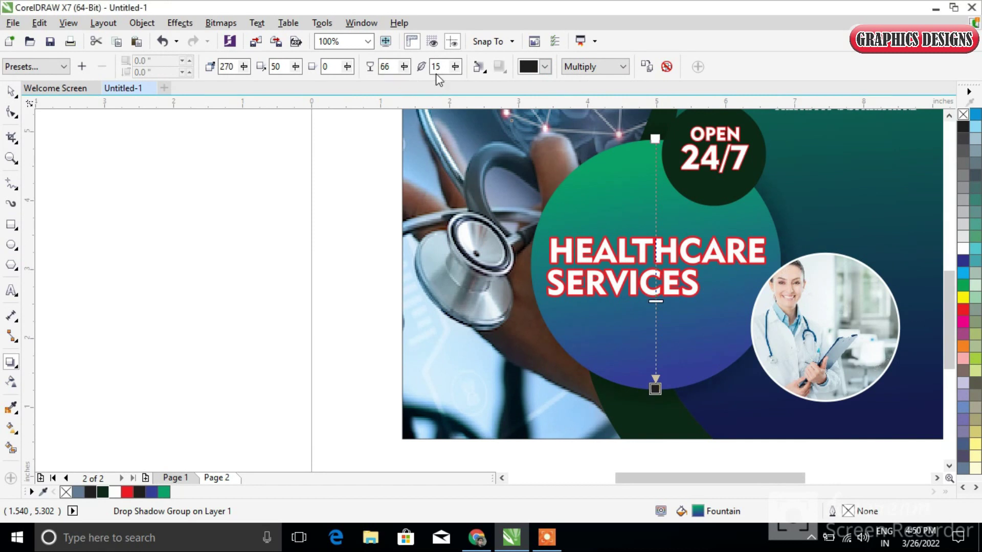
# Step: Set the shadow's feathering to 10 with the Outside feathering direction
pyautogui.click(455, 69)
pyautogui.click(451, 87)
pyautogui.click(455, 69)
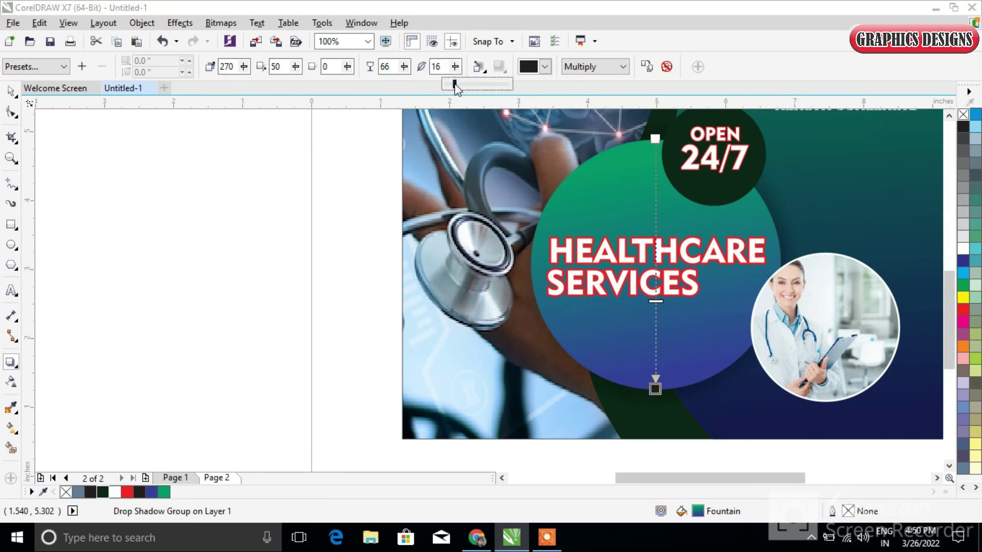
pyautogui.moveTo(450, 83); pyautogui.dragTo(448, 83)
pyautogui.click(480, 68)
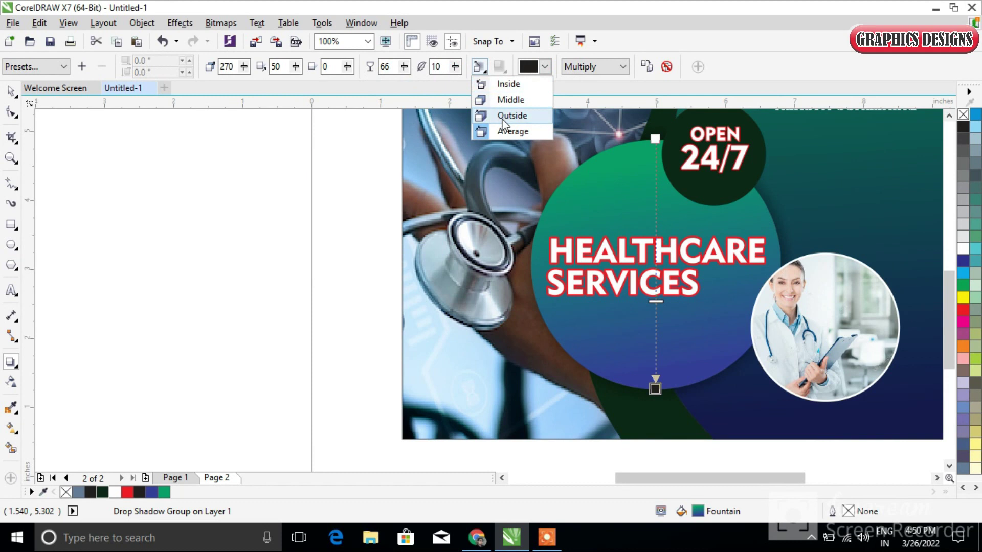
pyautogui.click(503, 116)
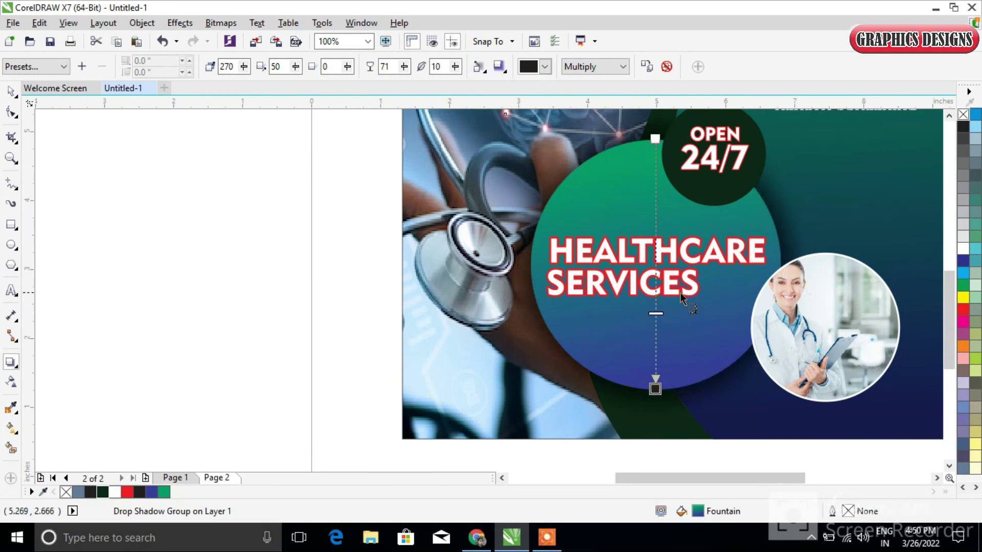
pyautogui.scroll(-1, 682, 298)
pyautogui.click(10, 92)
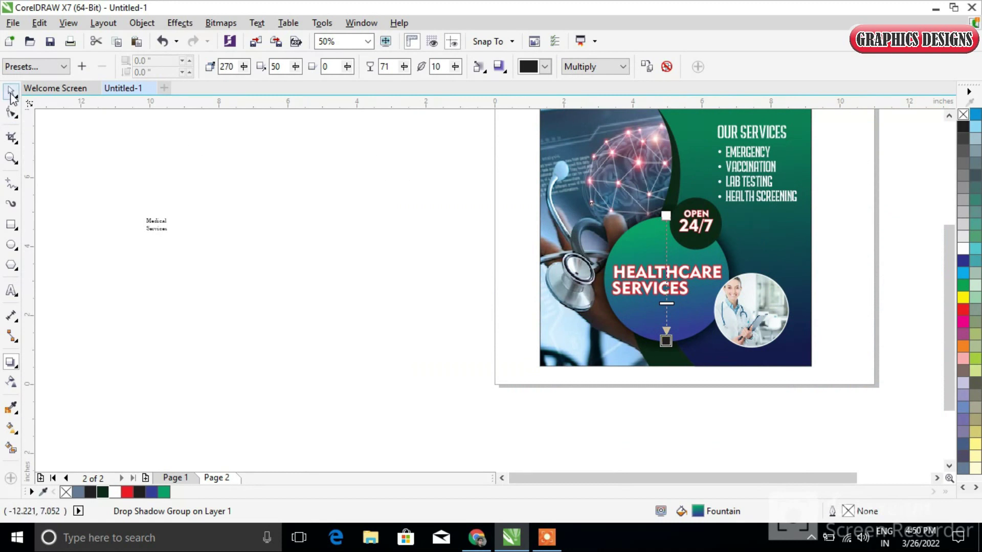
pyautogui.moveTo(658, 484); pyautogui.dragTo(725, 477)
pyautogui.moveTo(953, 327); pyautogui.dragTo(949, 307)
# Step: Shrink the dark badge circle slightly and centre it on the OPEN 24/7 text
pyautogui.scroll(1, 598, 274)
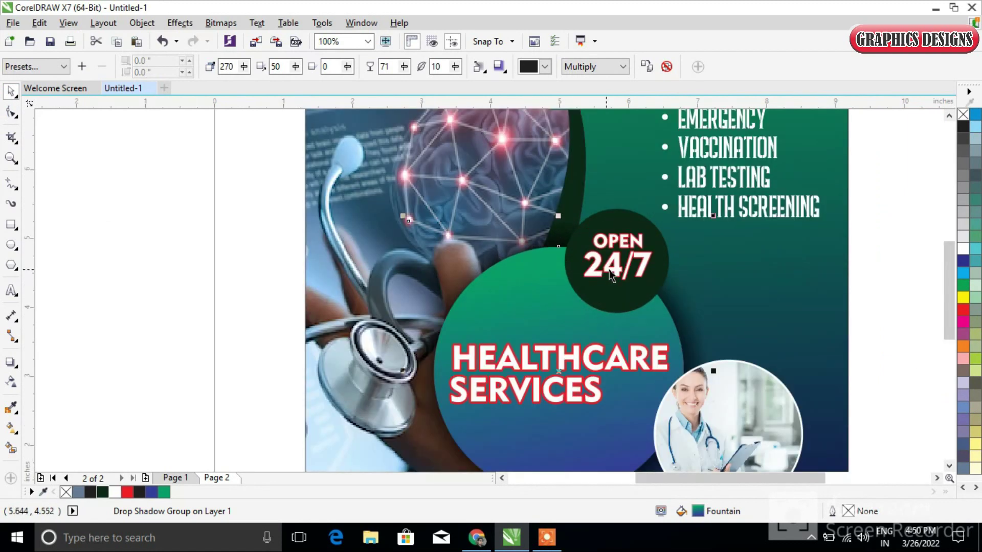
pyautogui.click(272, 217)
pyautogui.moveTo(258, 208); pyautogui.dragTo(664, 298)
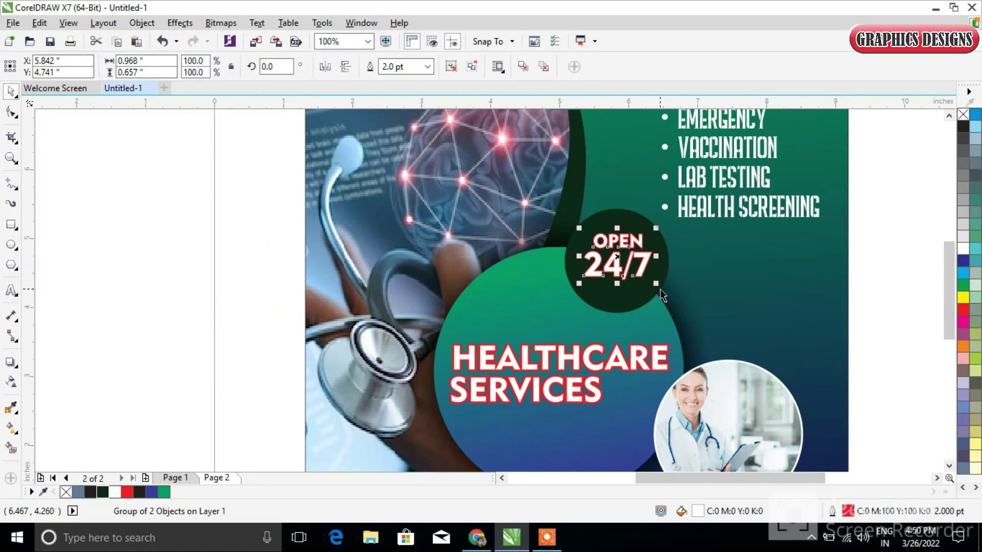
pyautogui.click(625, 305)
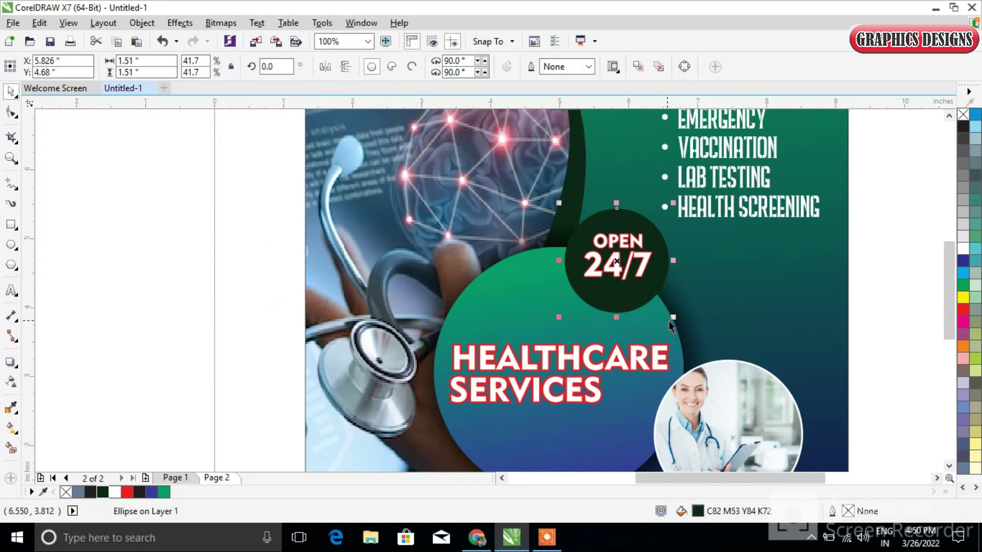
pyautogui.moveTo(670, 313); pyautogui.dragTo(665, 308)
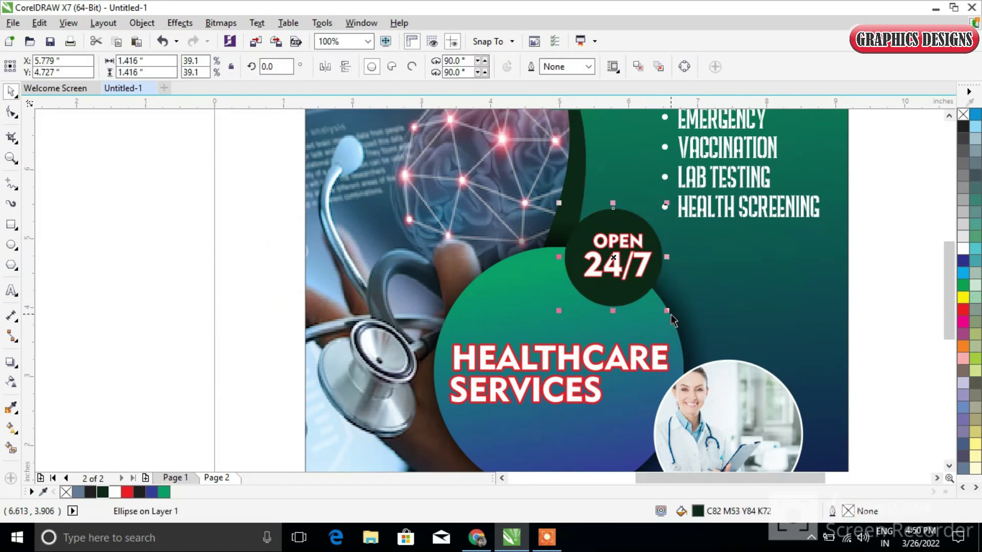
pyautogui.keyDown('shift'); pyautogui.click(632, 246); pyautogui.keyUp('shift')
pyautogui.press('c')
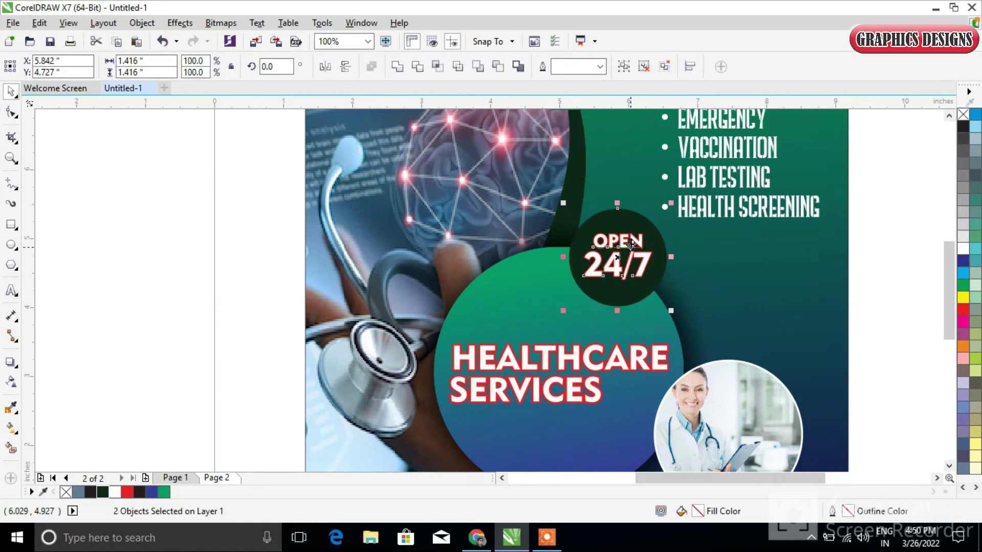
pyautogui.press('e')
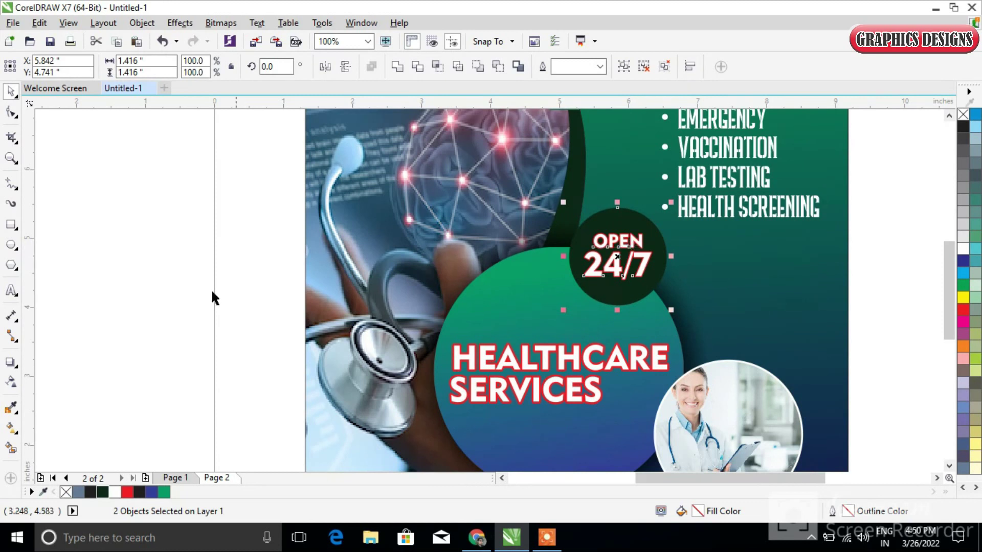
pyautogui.click(220, 274)
# Step: Fill the circle behind OPEN 24/7 with black instead of dark green
pyautogui.scroll(2, 621, 249)
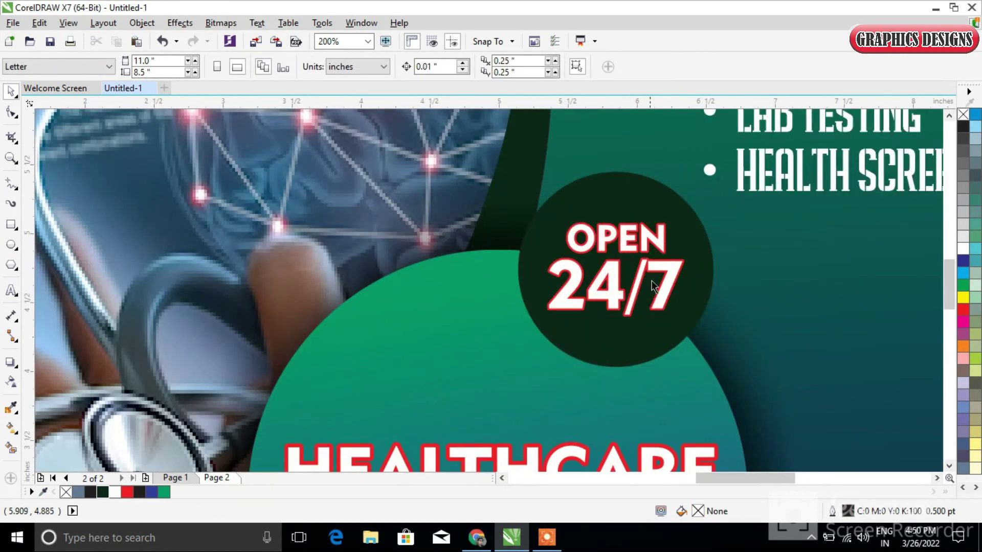
pyautogui.click(631, 338)
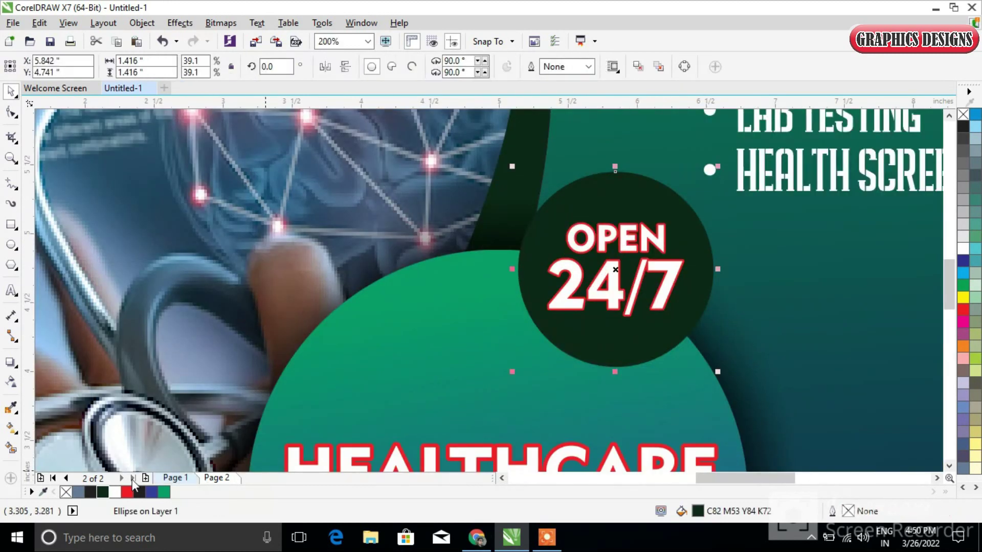
pyautogui.click(140, 493)
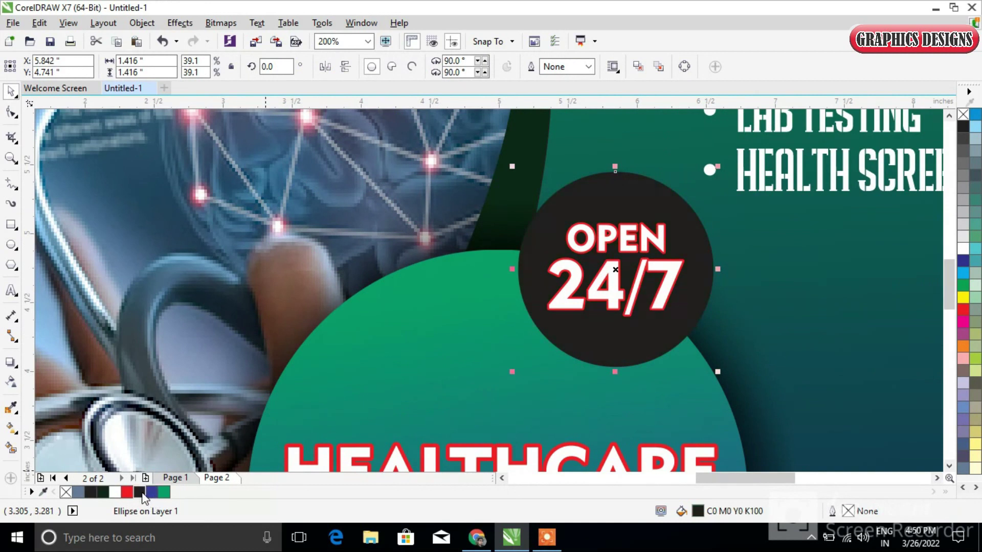
pyautogui.scroll(-2, 456, 352)
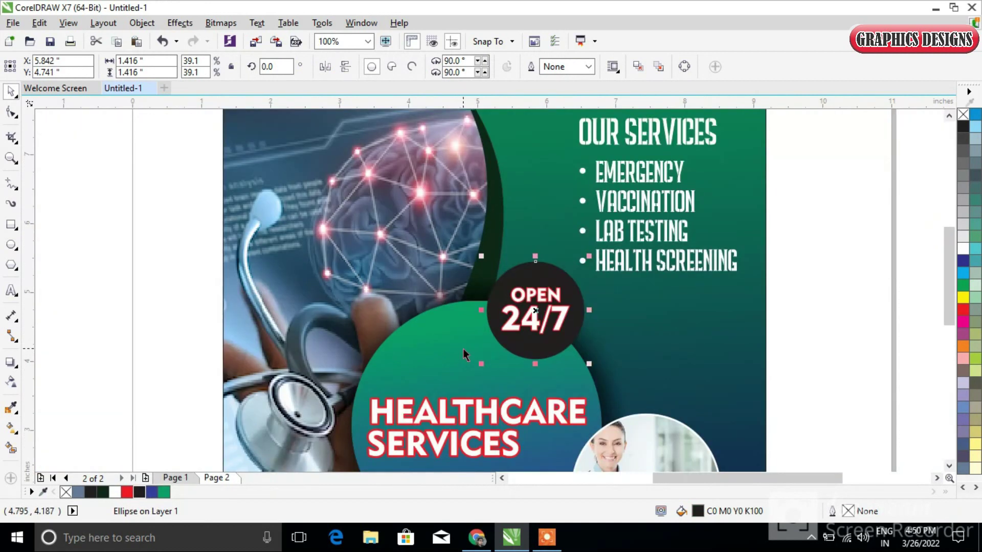
pyautogui.click(179, 298)
pyautogui.moveTo(950, 263); pyautogui.dragTo(949, 278)
pyautogui.scroll(-4, 693, 310)
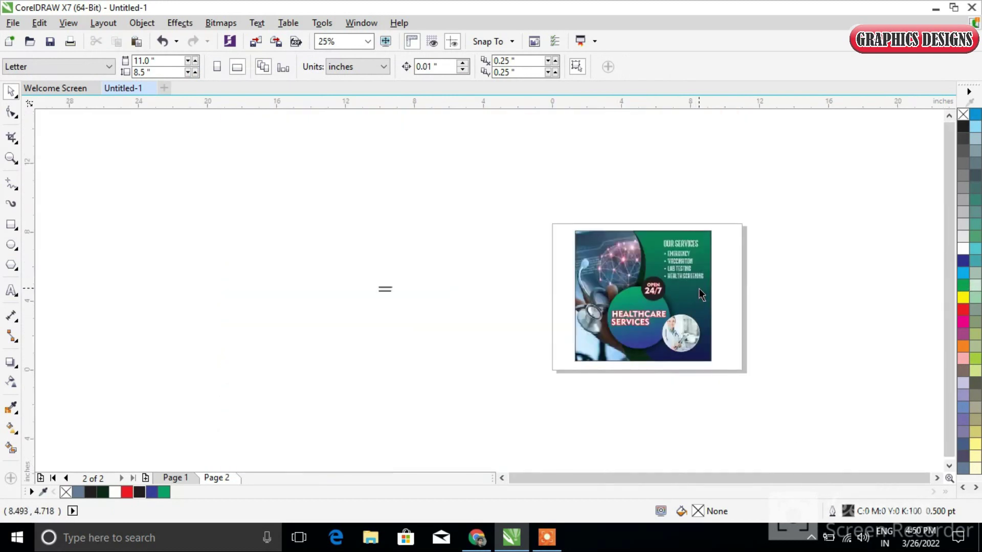
# Step: Draw a small rectangle at the poster's top-left corner and convert it to curves
pyautogui.scroll(2, 699, 289)
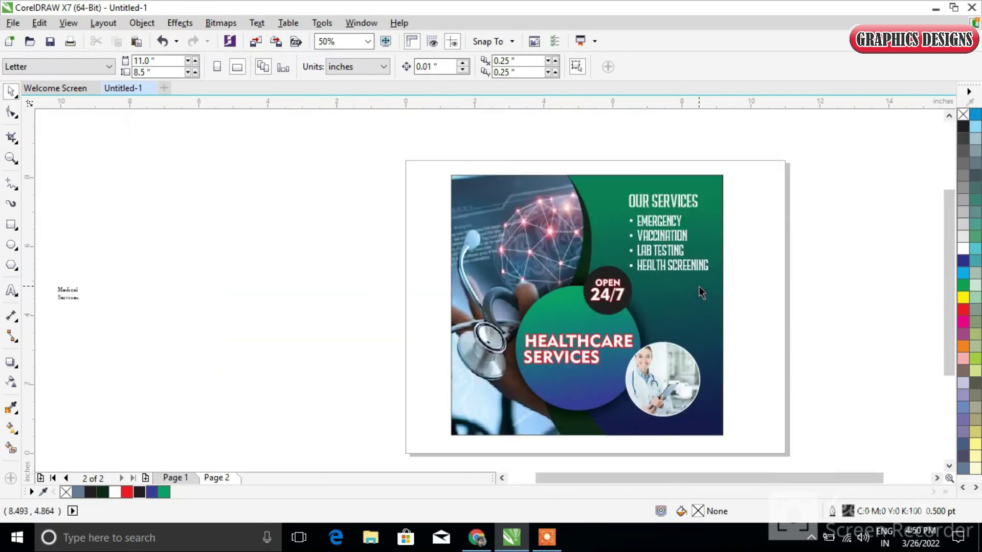
pyautogui.click(11, 225)
pyautogui.scroll(2, 462, 182)
pyautogui.moveTo(459, 170); pyautogui.dragTo(512, 225)
pyautogui.click(10, 111)
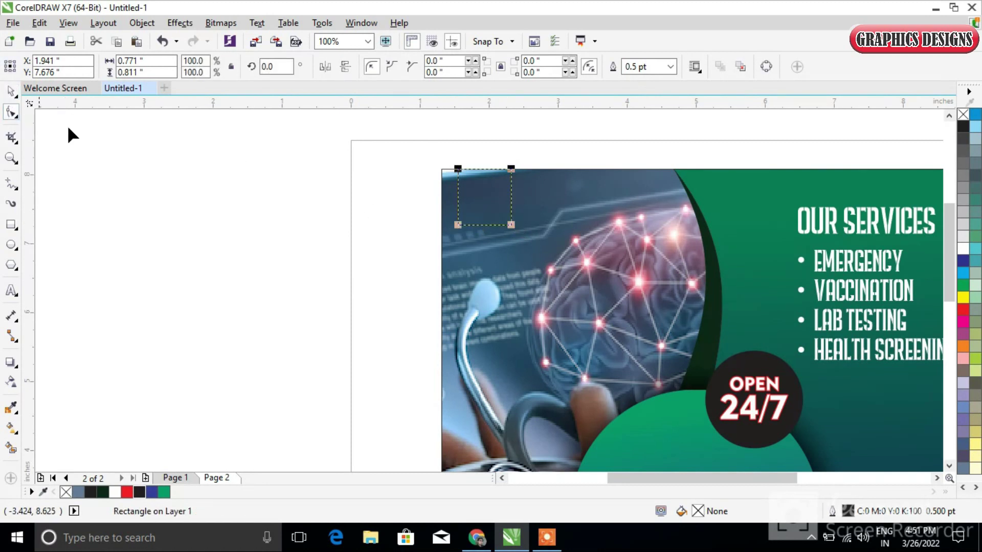
pyautogui.scroll(1, 476, 192)
pyautogui.rightClick(490, 195)
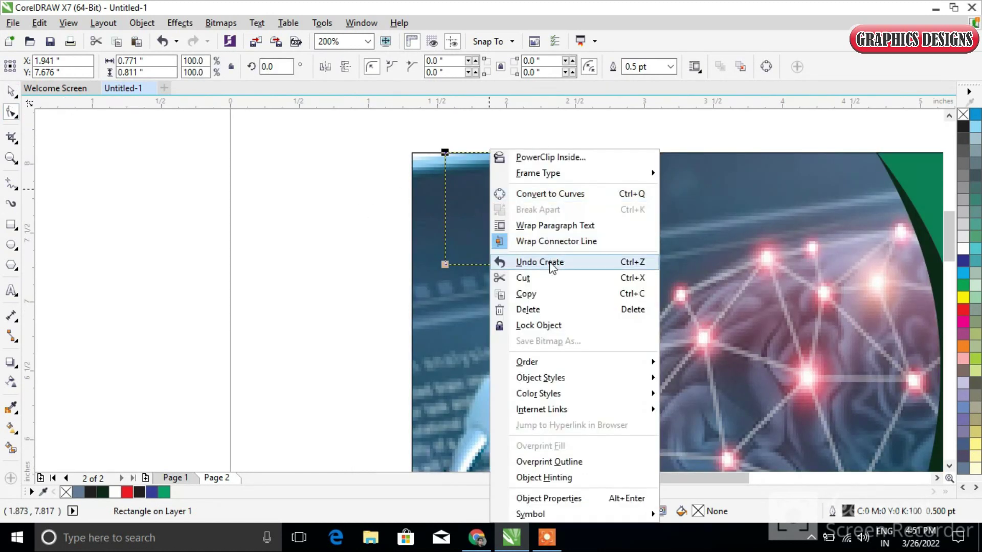
pyautogui.click(552, 193)
# Step: Add a node at the bottom edge's midpoint and pull it down into a point
pyautogui.click(499, 266)
pyautogui.click(498, 263)
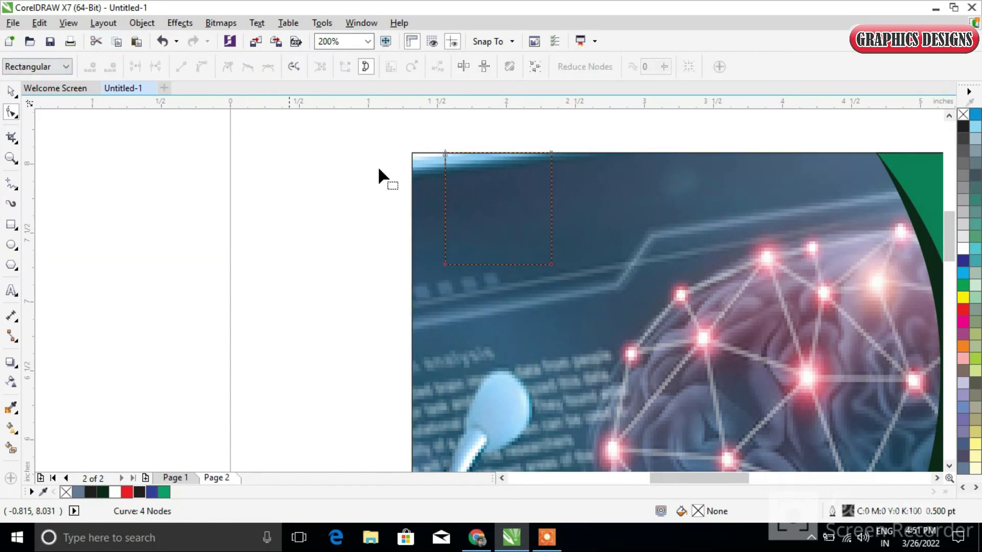
pyautogui.click(483, 264)
pyautogui.click(94, 67)
pyautogui.moveTo(483, 263); pyautogui.dragTo(497, 288)
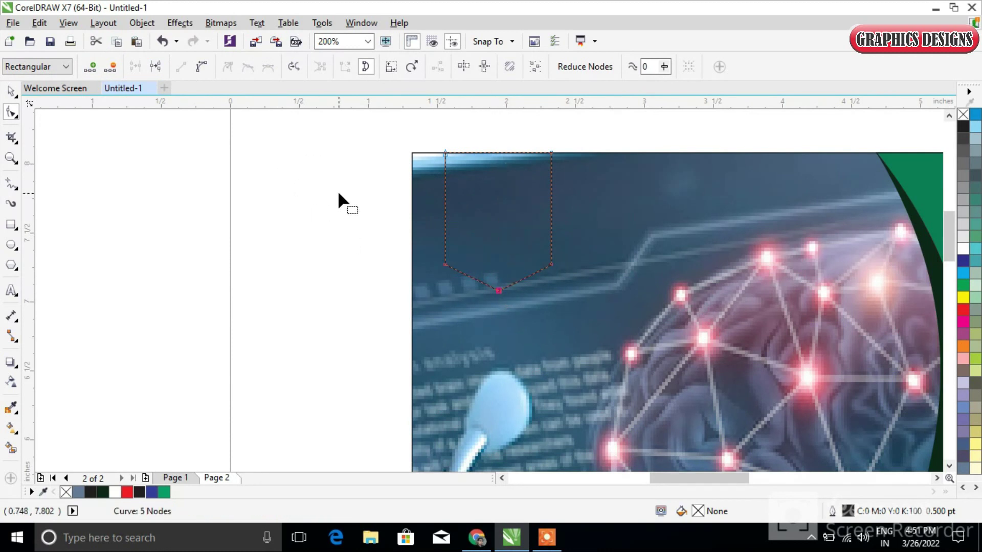
# Step: Fill the ribbon tag dark green and remove its outline
pyautogui.scroll(-2, 342, 199)
pyautogui.click(11, 92)
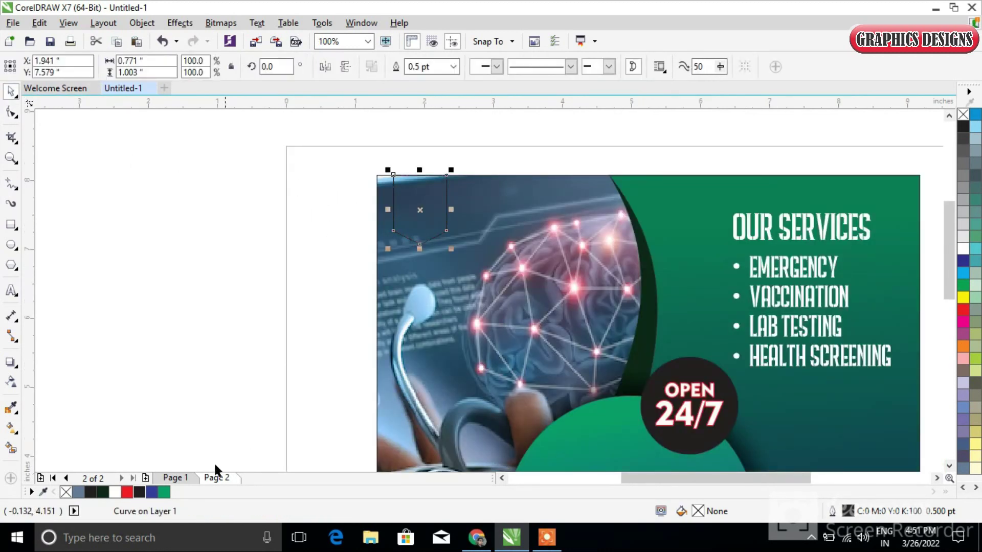
pyautogui.click(103, 492)
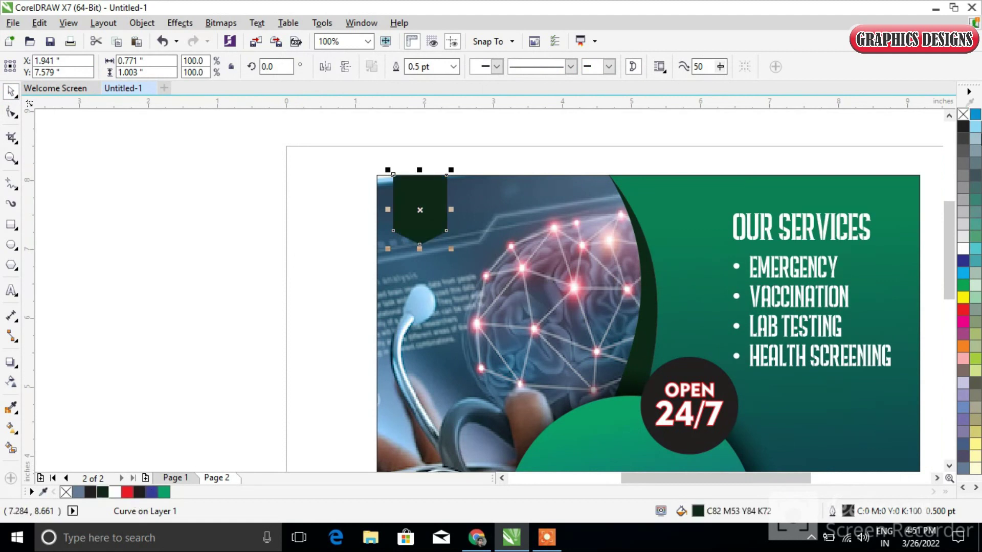
pyautogui.rightClick(963, 114)
pyautogui.moveTo(648, 480); pyautogui.dragTo(599, 489)
pyautogui.scroll(-2, 221, 395)
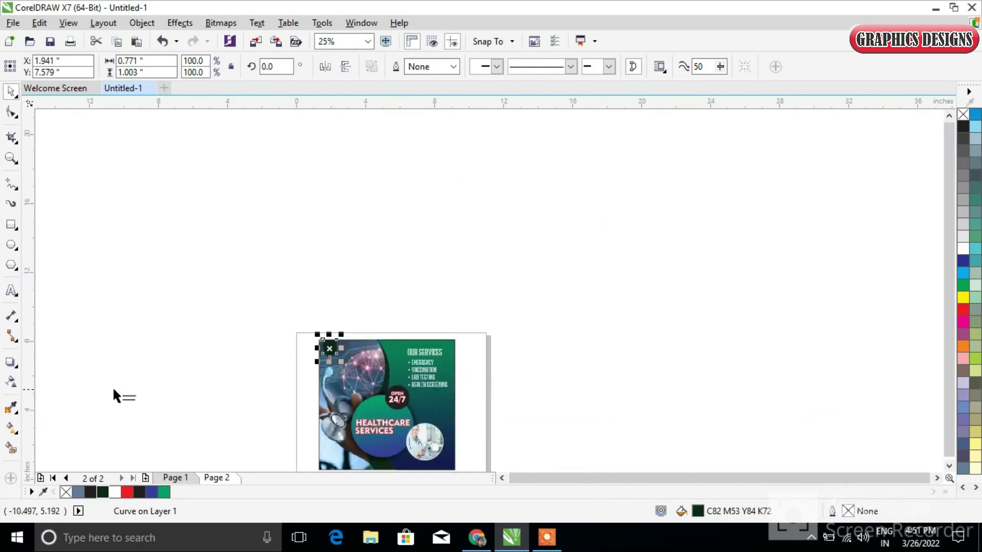
# Step: Move the two-line Medical Services text onto the ribbon tag, colour it white and centre it
pyautogui.scroll(2, 113, 392)
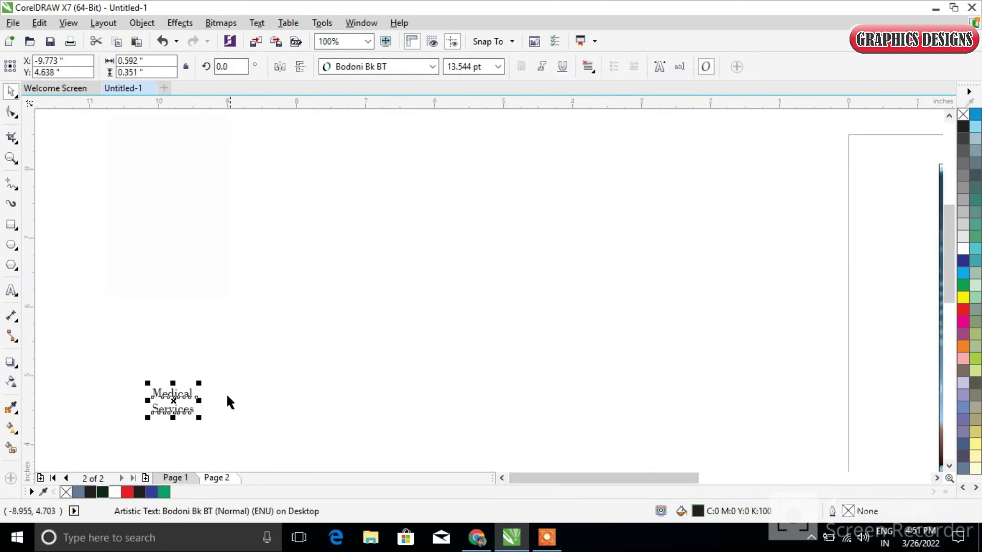
pyautogui.scroll(-1, 257, 379)
pyautogui.moveTo(209, 393)
pyautogui.mouseDown()
pyautogui.moveTo(583, 279)
pyautogui.moveTo(623, 290)
pyautogui.mouseUp()
pyautogui.scroll(2, 623, 290)
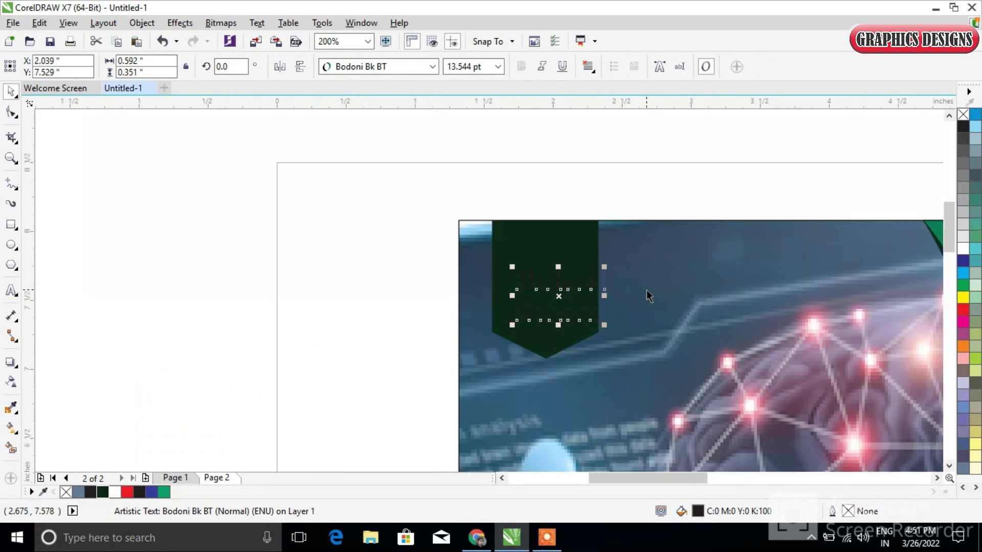
pyautogui.click(964, 249)
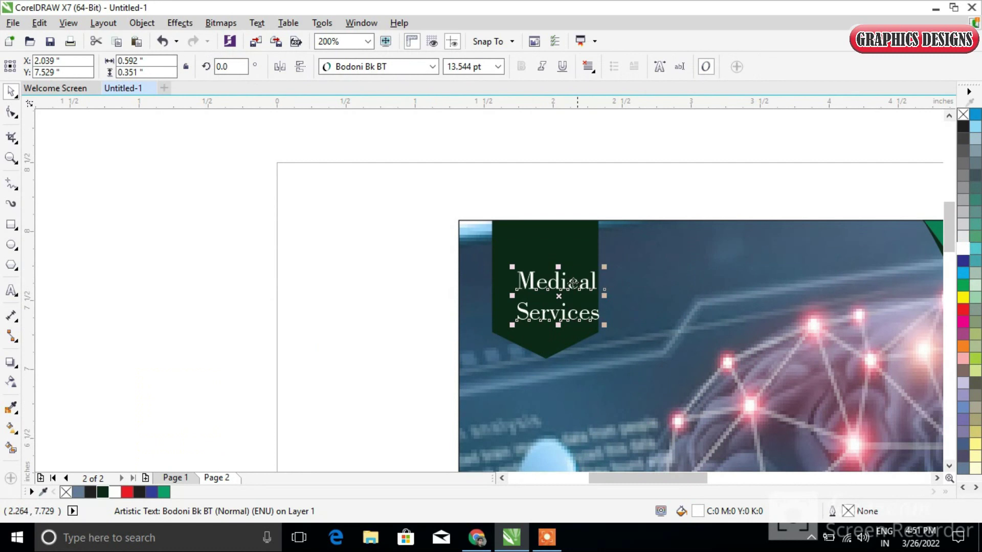
pyautogui.moveTo(571, 287); pyautogui.dragTo(561, 282)
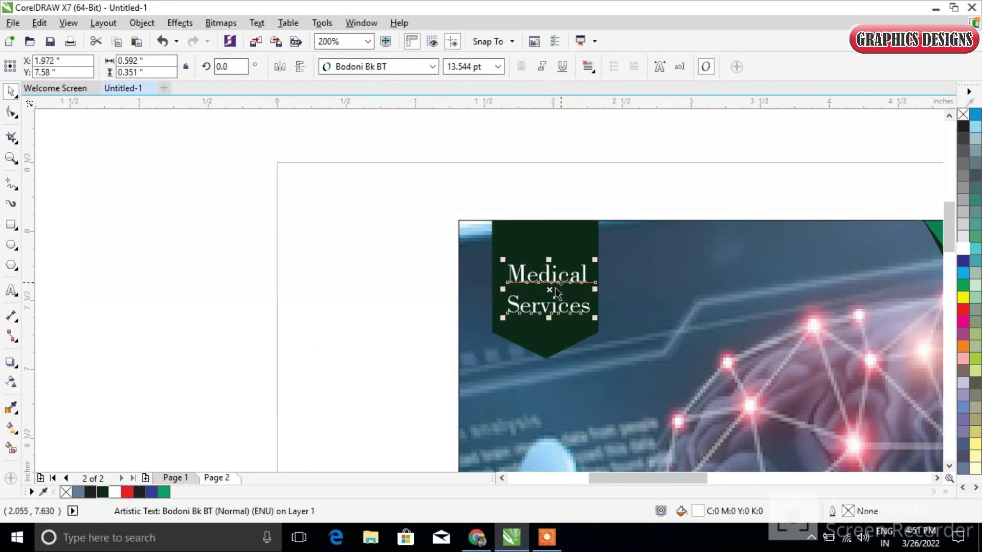
pyautogui.click(367, 326)
pyautogui.scroll(-2, 619, 351)
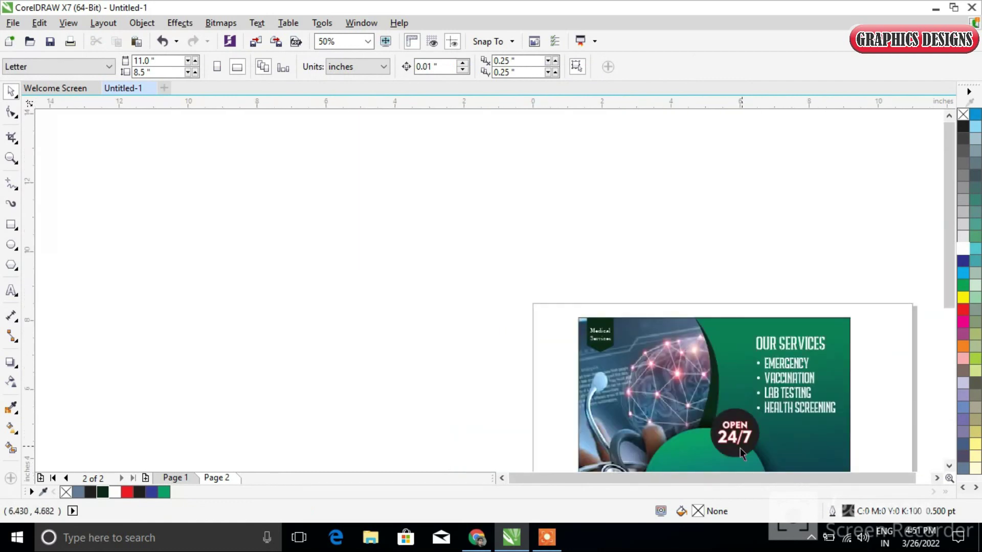
pyautogui.moveTo(775, 481); pyautogui.dragTo(812, 476)
pyautogui.moveTo(951, 275)
pyautogui.mouseDown()
pyautogui.moveTo(948, 308)
pyautogui.moveTo(951, 291)
pyautogui.mouseUp()
# Step: Marquee-select all 13 poster objects and group them together
pyautogui.click(573, 318)
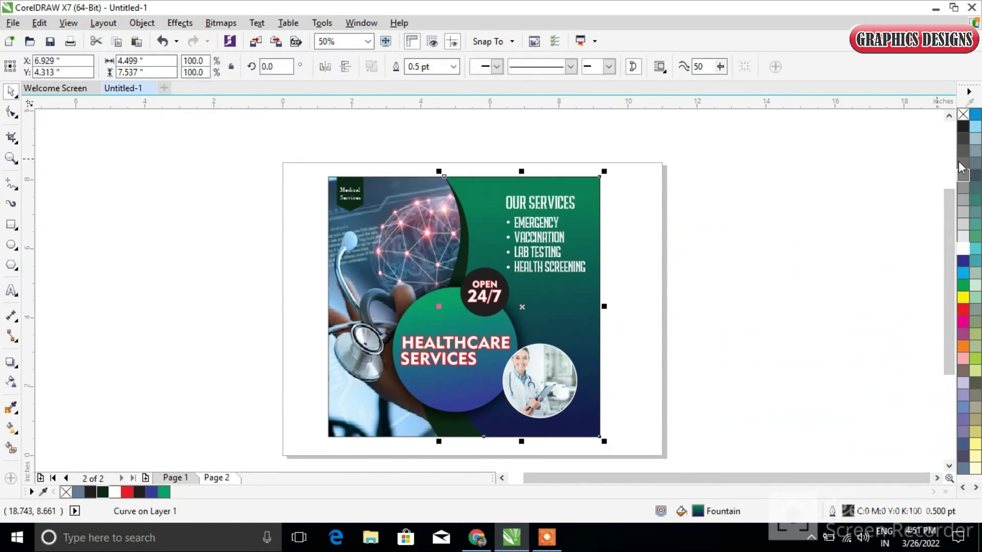
pyautogui.click(292, 149)
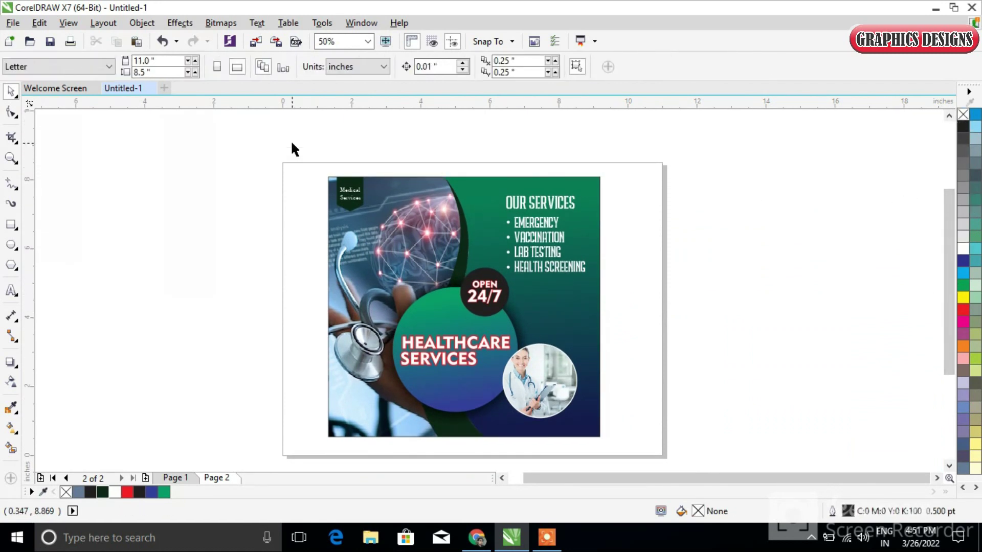
pyautogui.moveTo(290, 164); pyautogui.dragTo(634, 419)
pyautogui.click(623, 67)
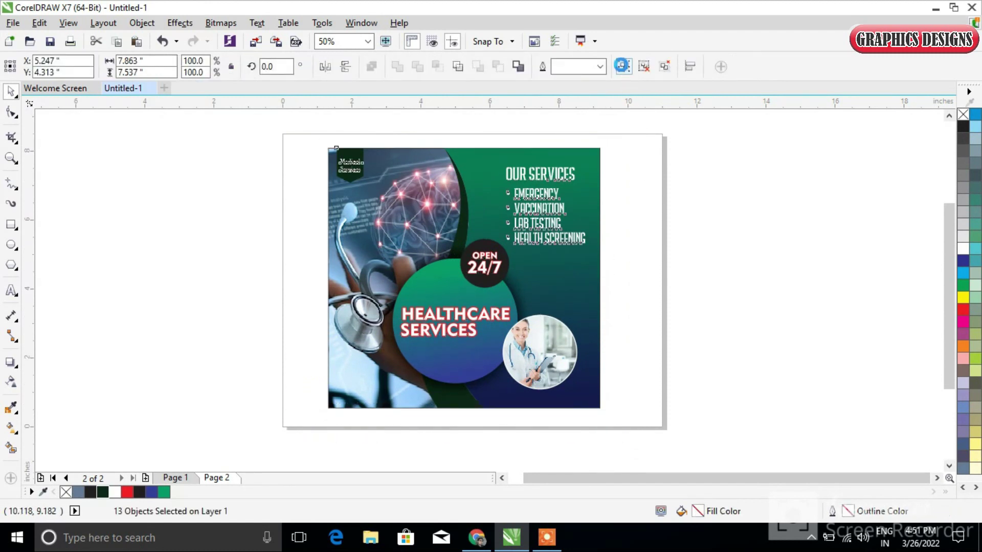
# Step: View the finished poster in Full Screen Preview with F9, then exit it
pyautogui.press('F9')
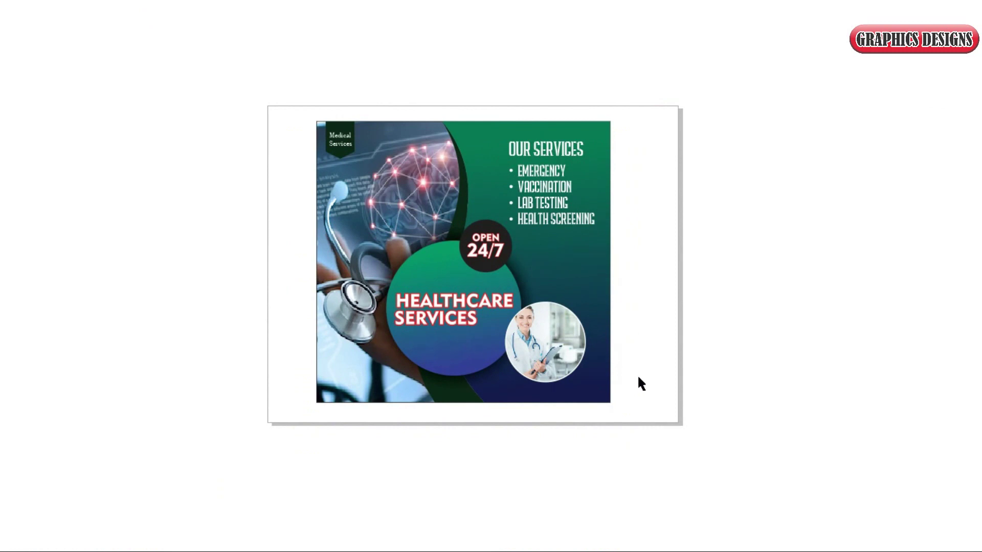
pyautogui.press('F9')
pyautogui.click(548, 541)
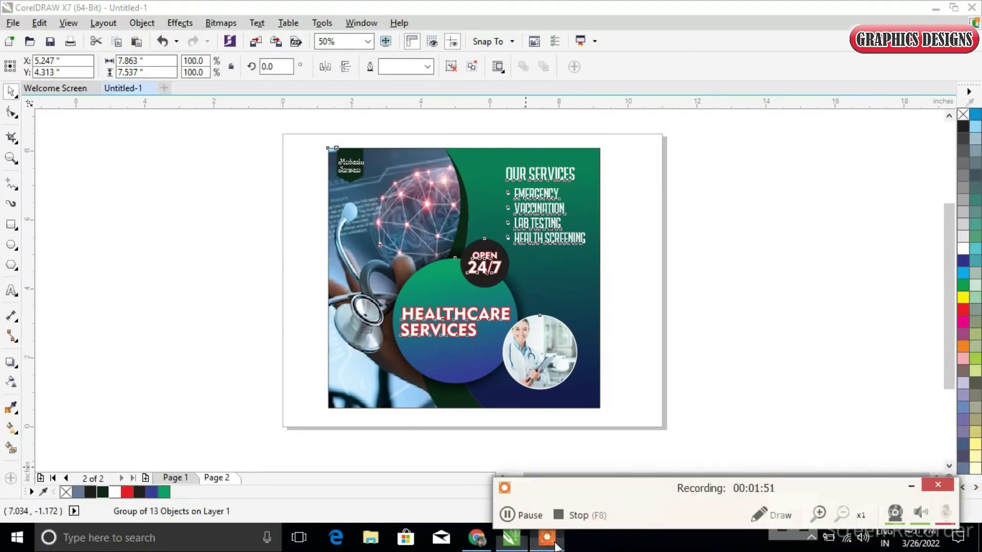